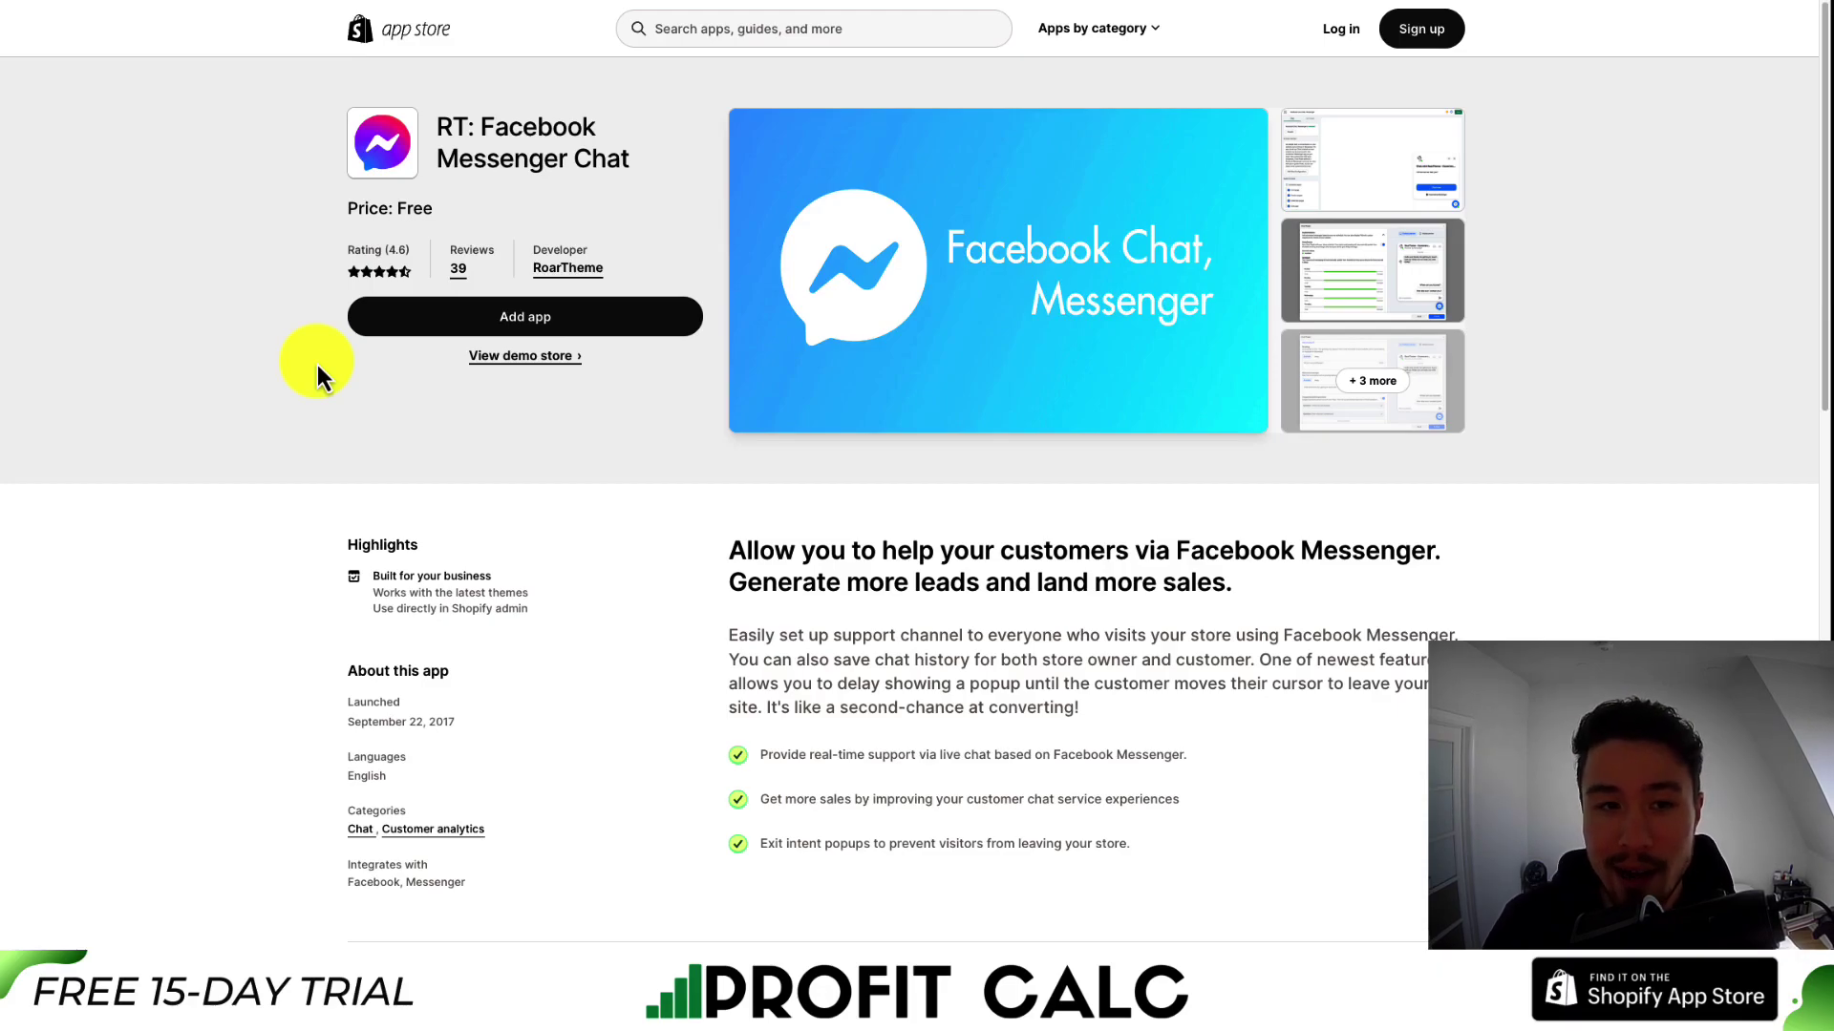
Add the RT: Facebook Messenger Chat app to a store from its App Store listing
drag(509, 129, 674, 173)
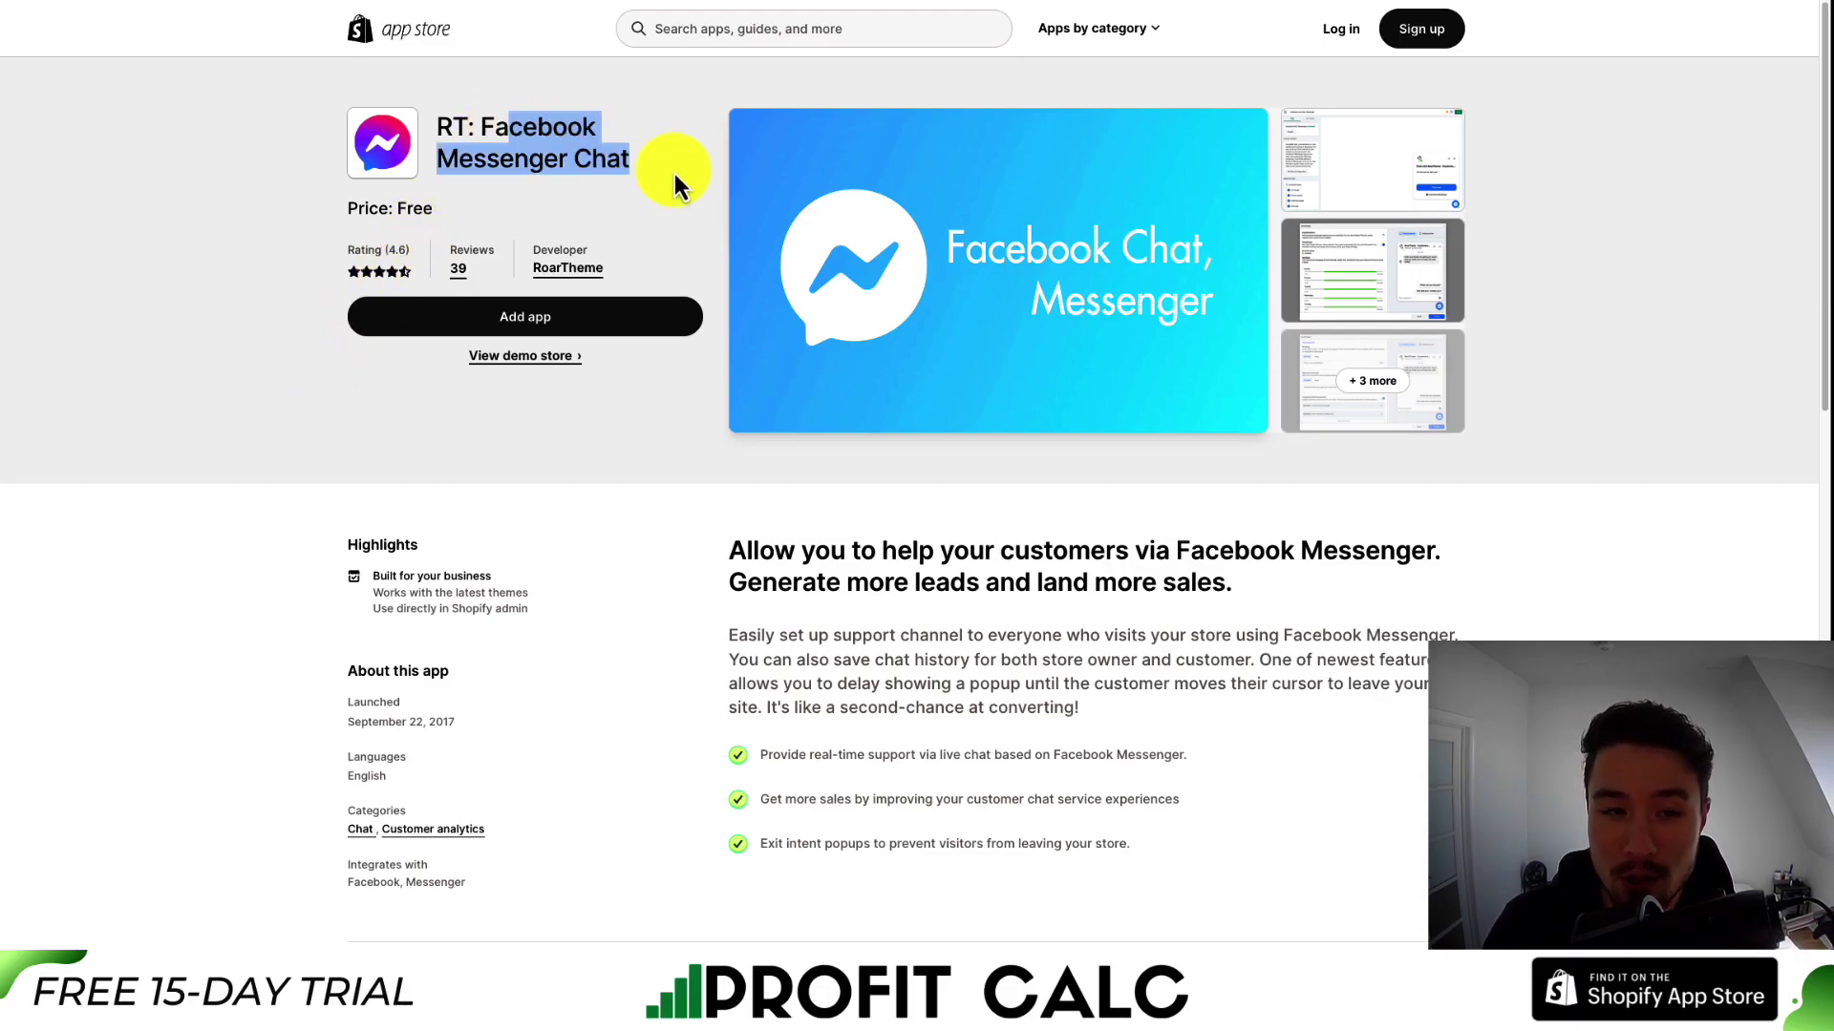
click(645, 187)
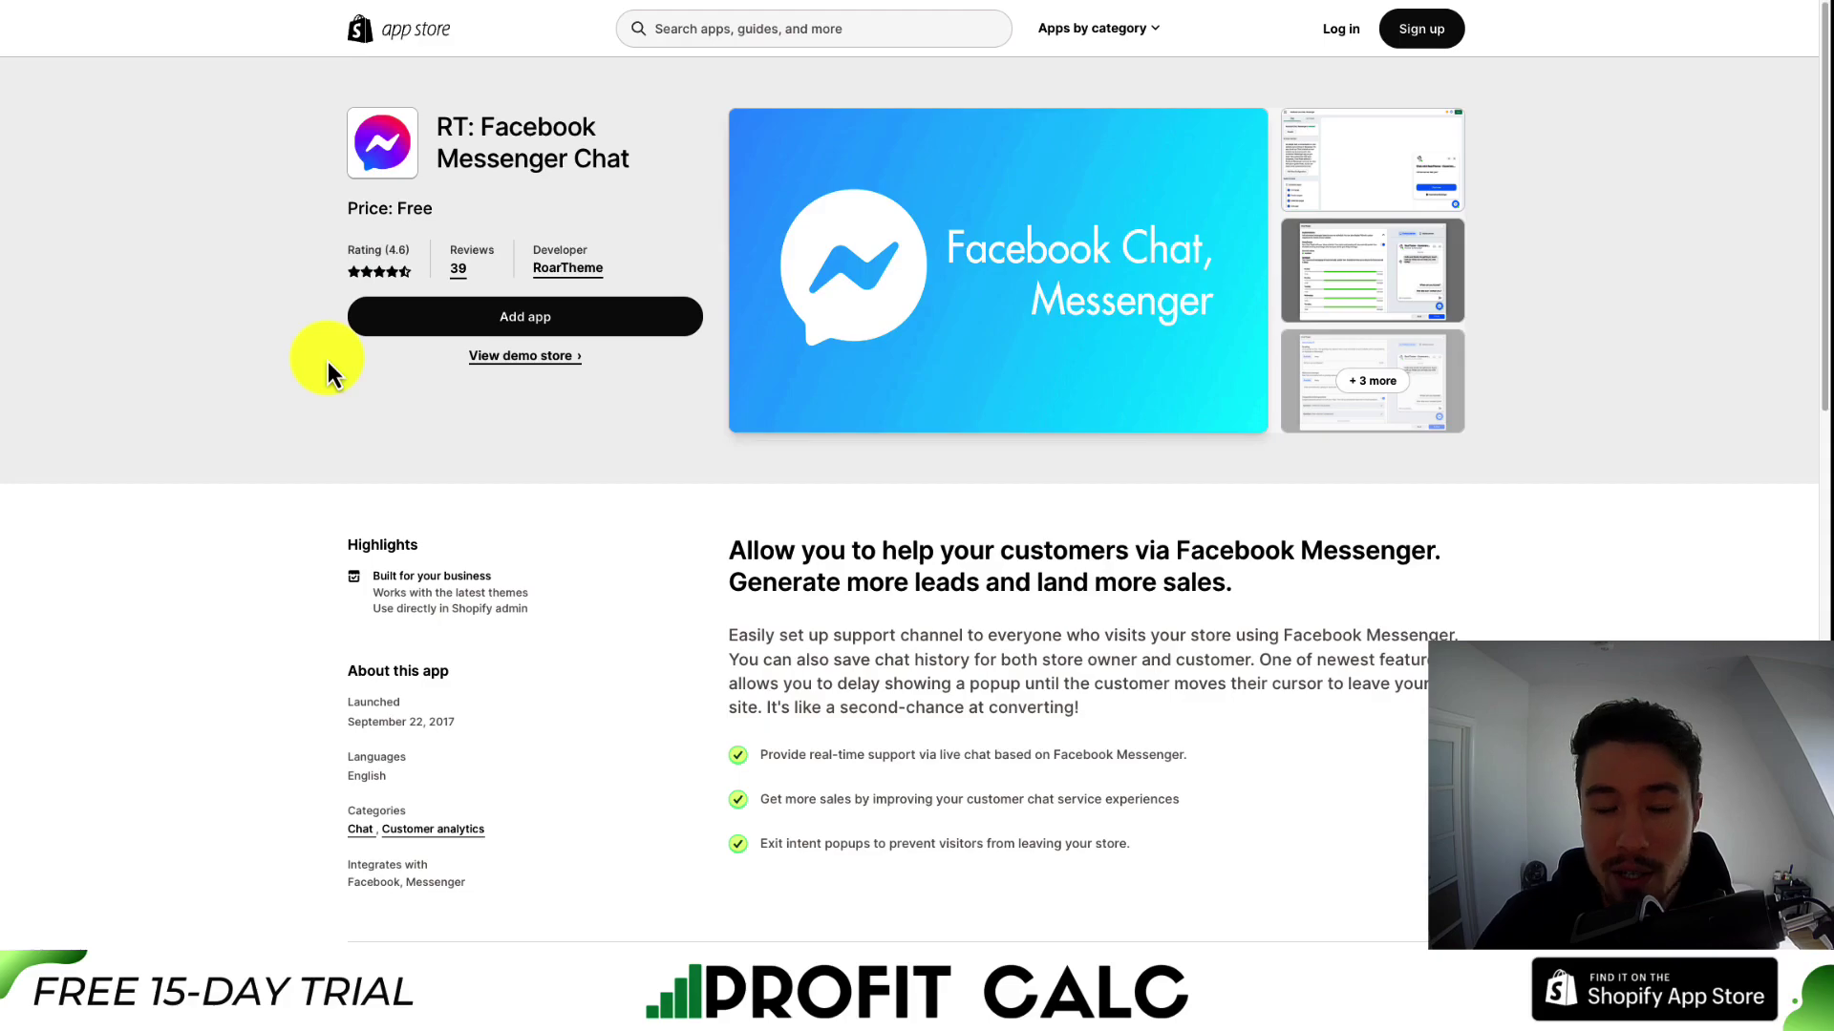
mouse_move(490, 127)
mouse_down()
mouse_move(531, 148)
mouse_move(521, 125)
mouse_up()
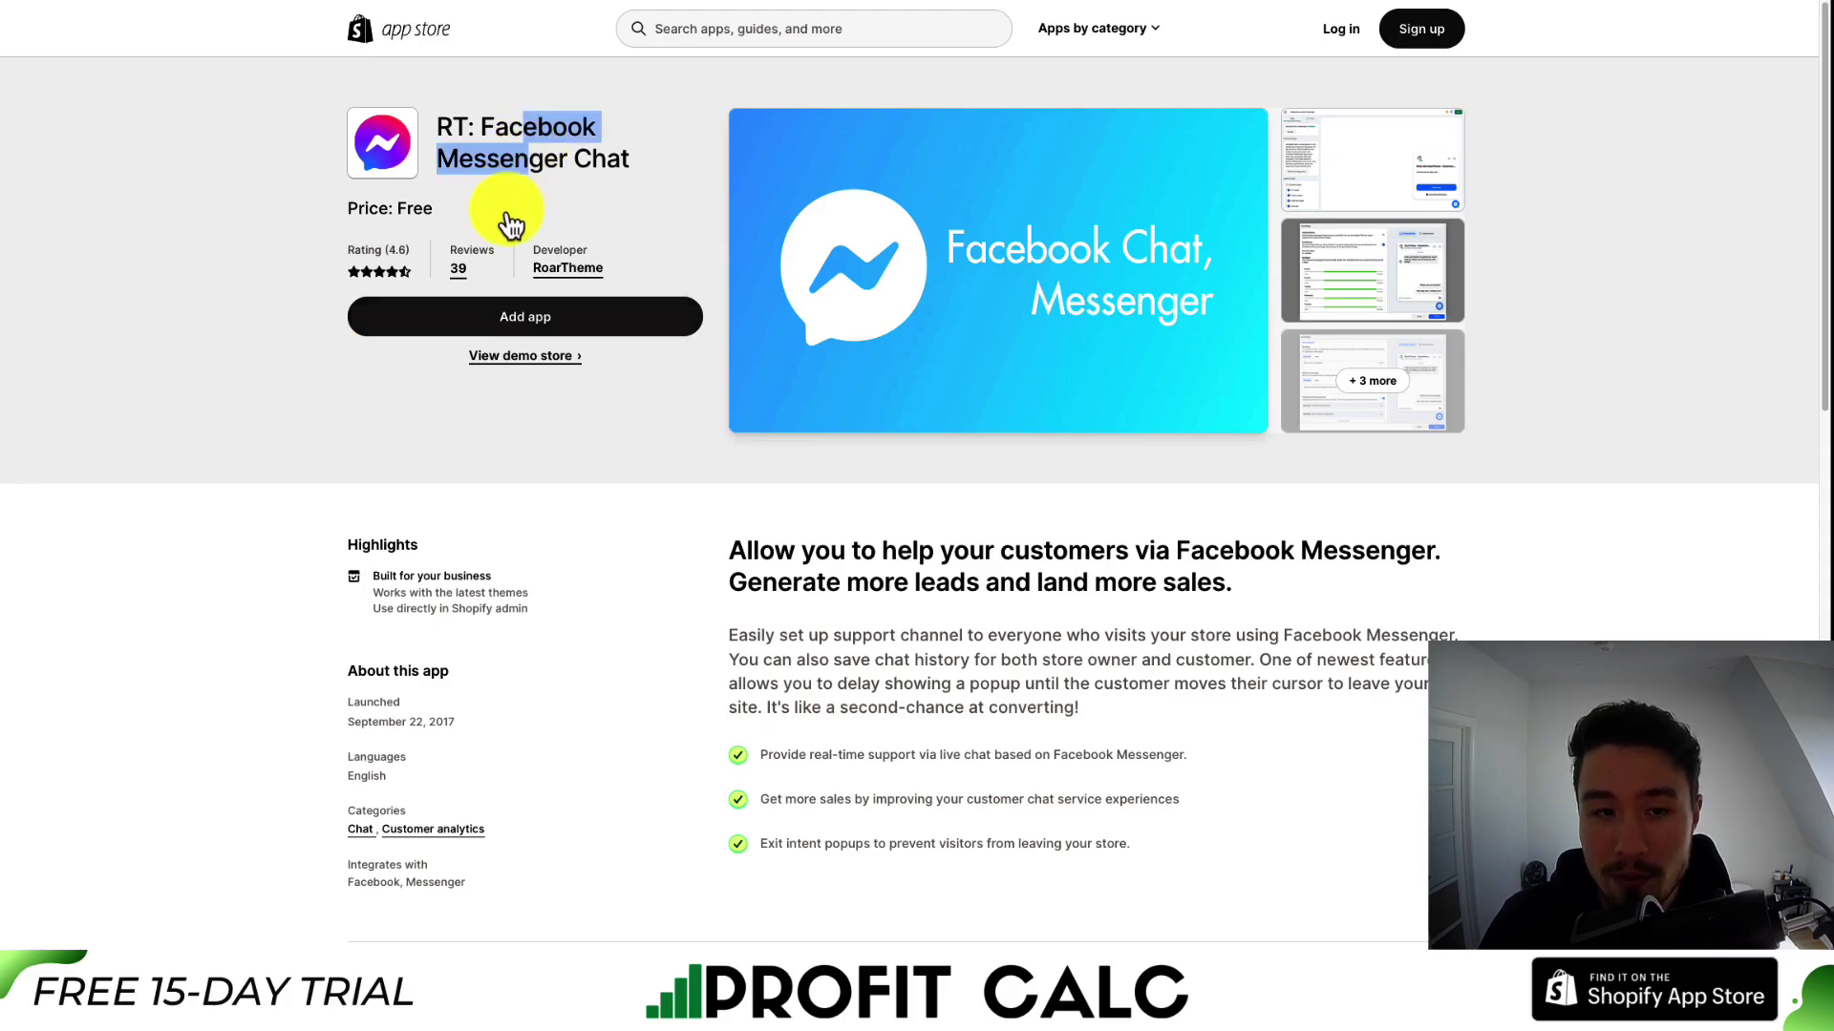
click(466, 335)
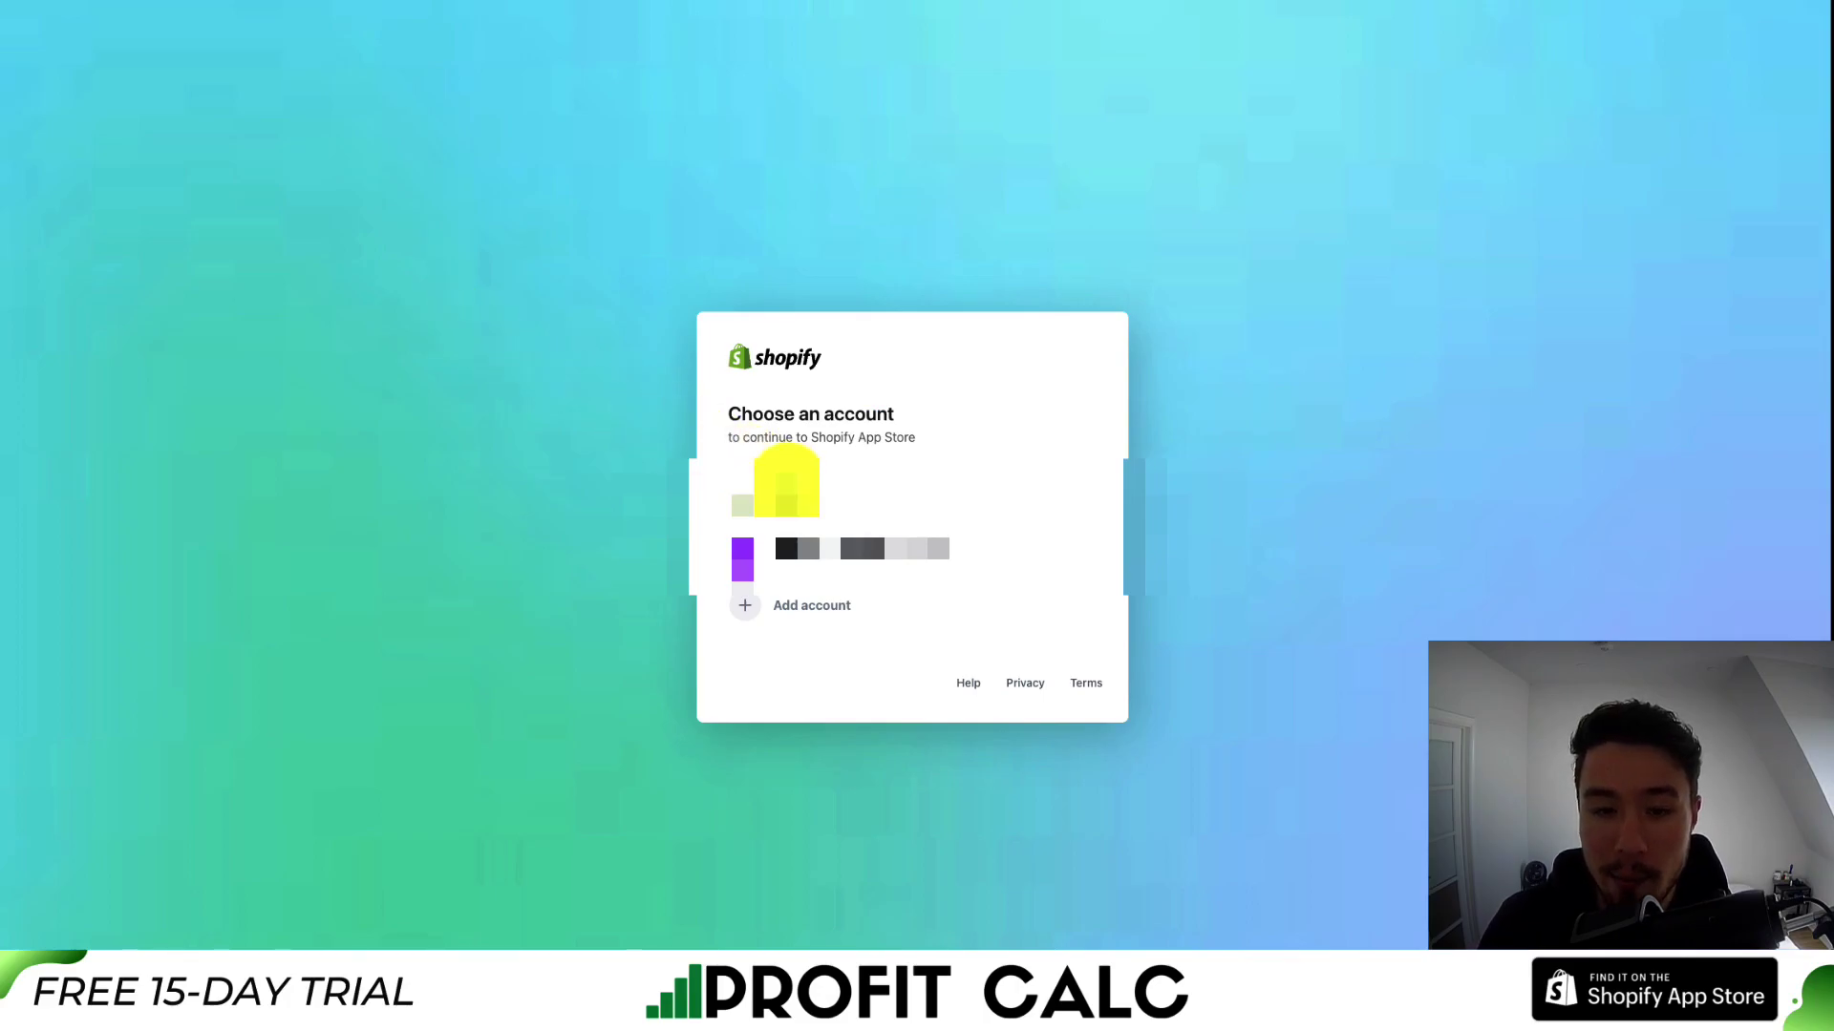
Install RT: Facebook Messenger Chat on the first store account and open its chat customization
click(784, 501)
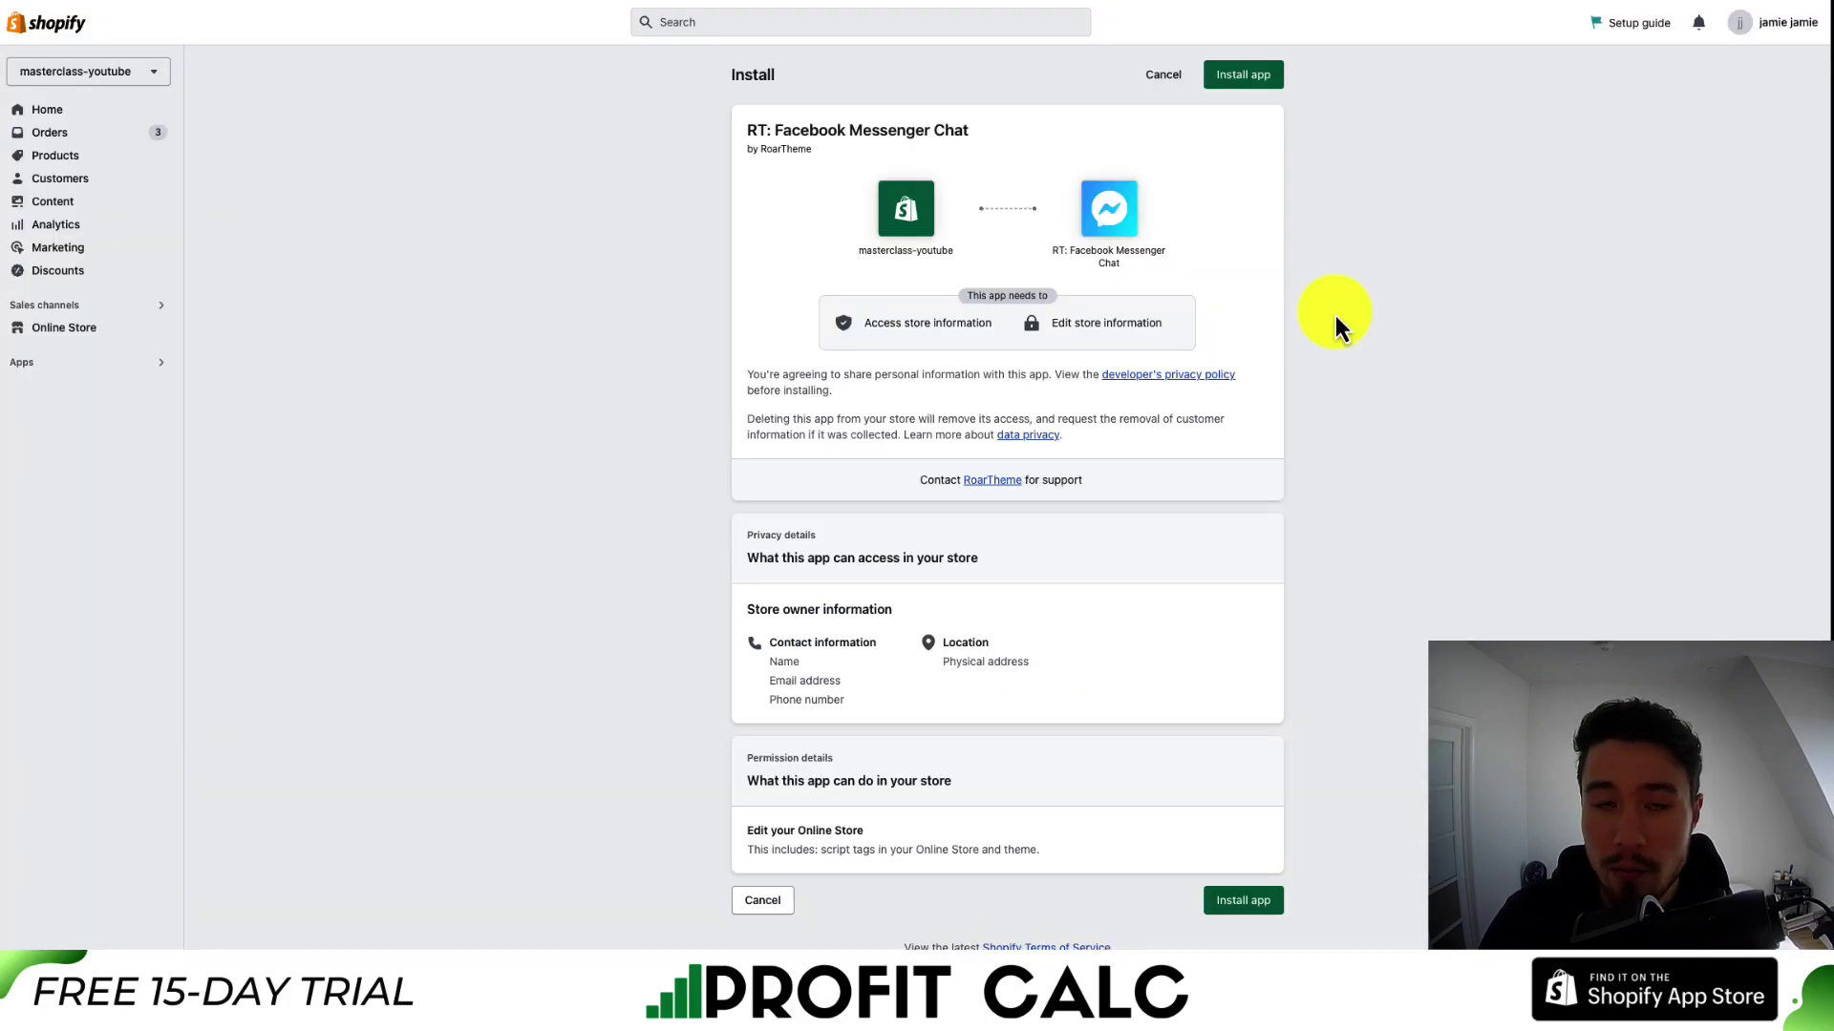
click(1233, 84)
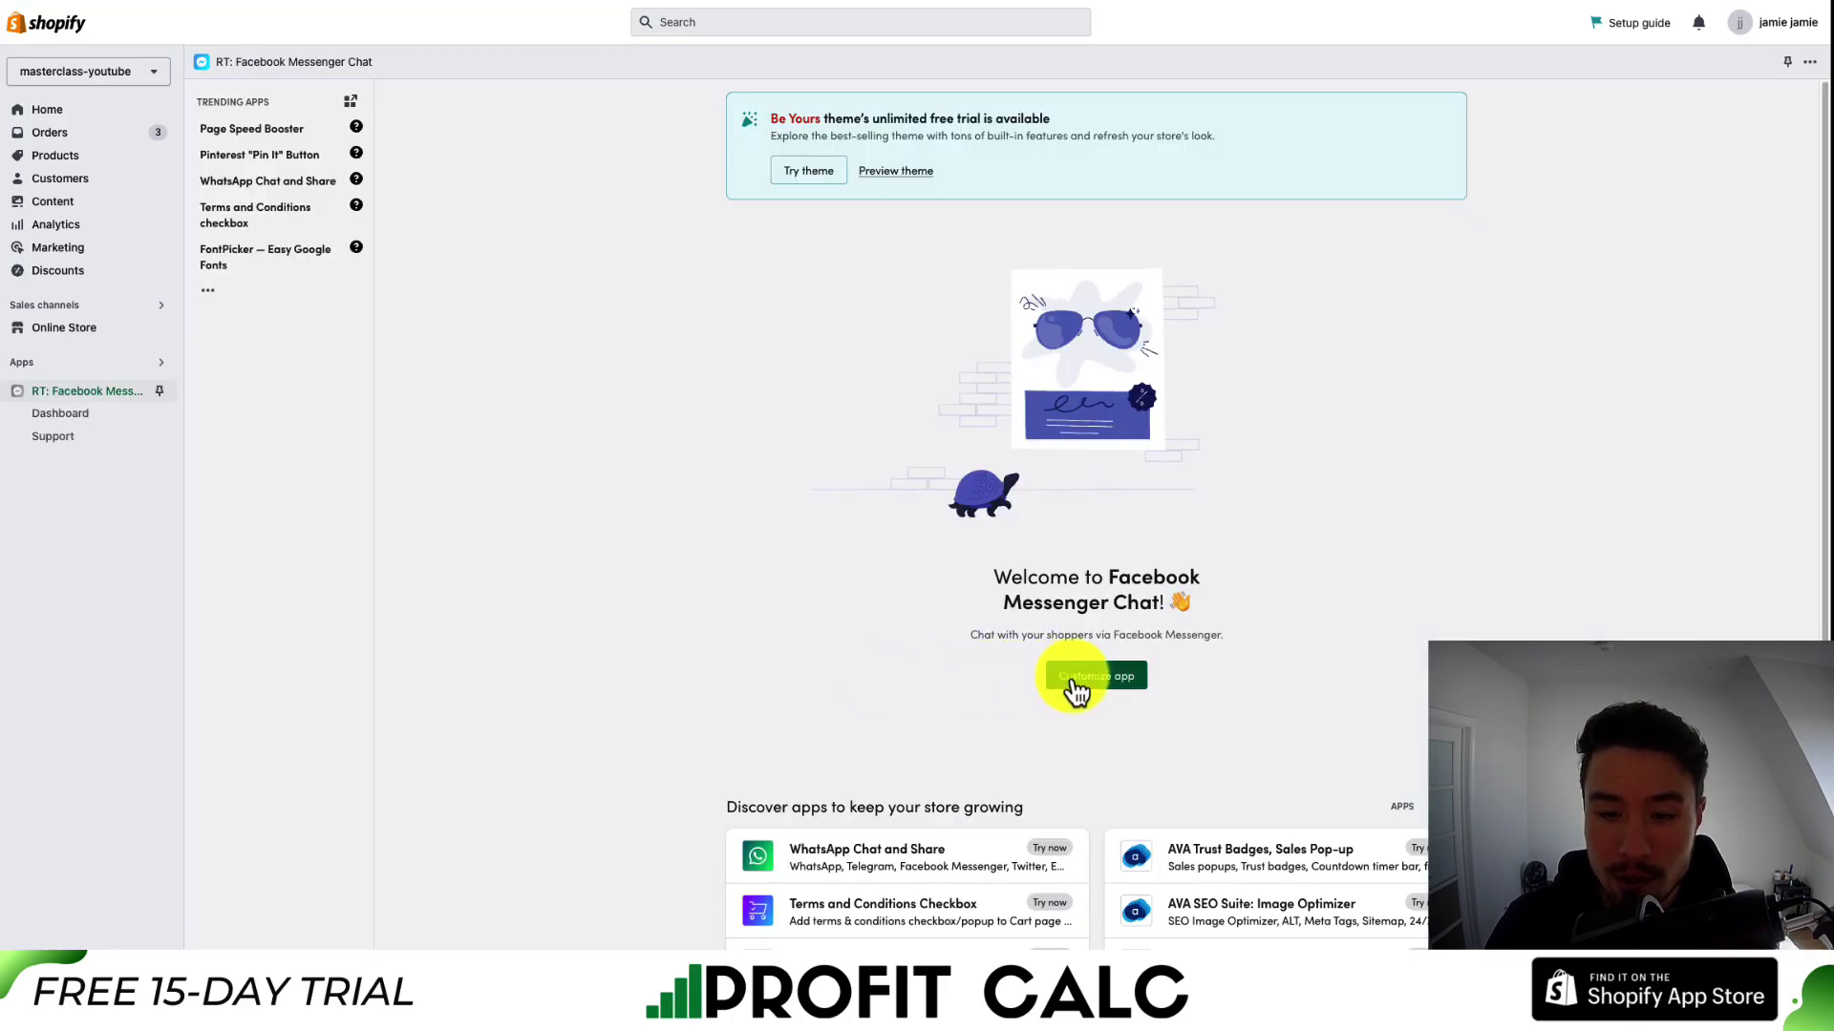
click(1073, 682)
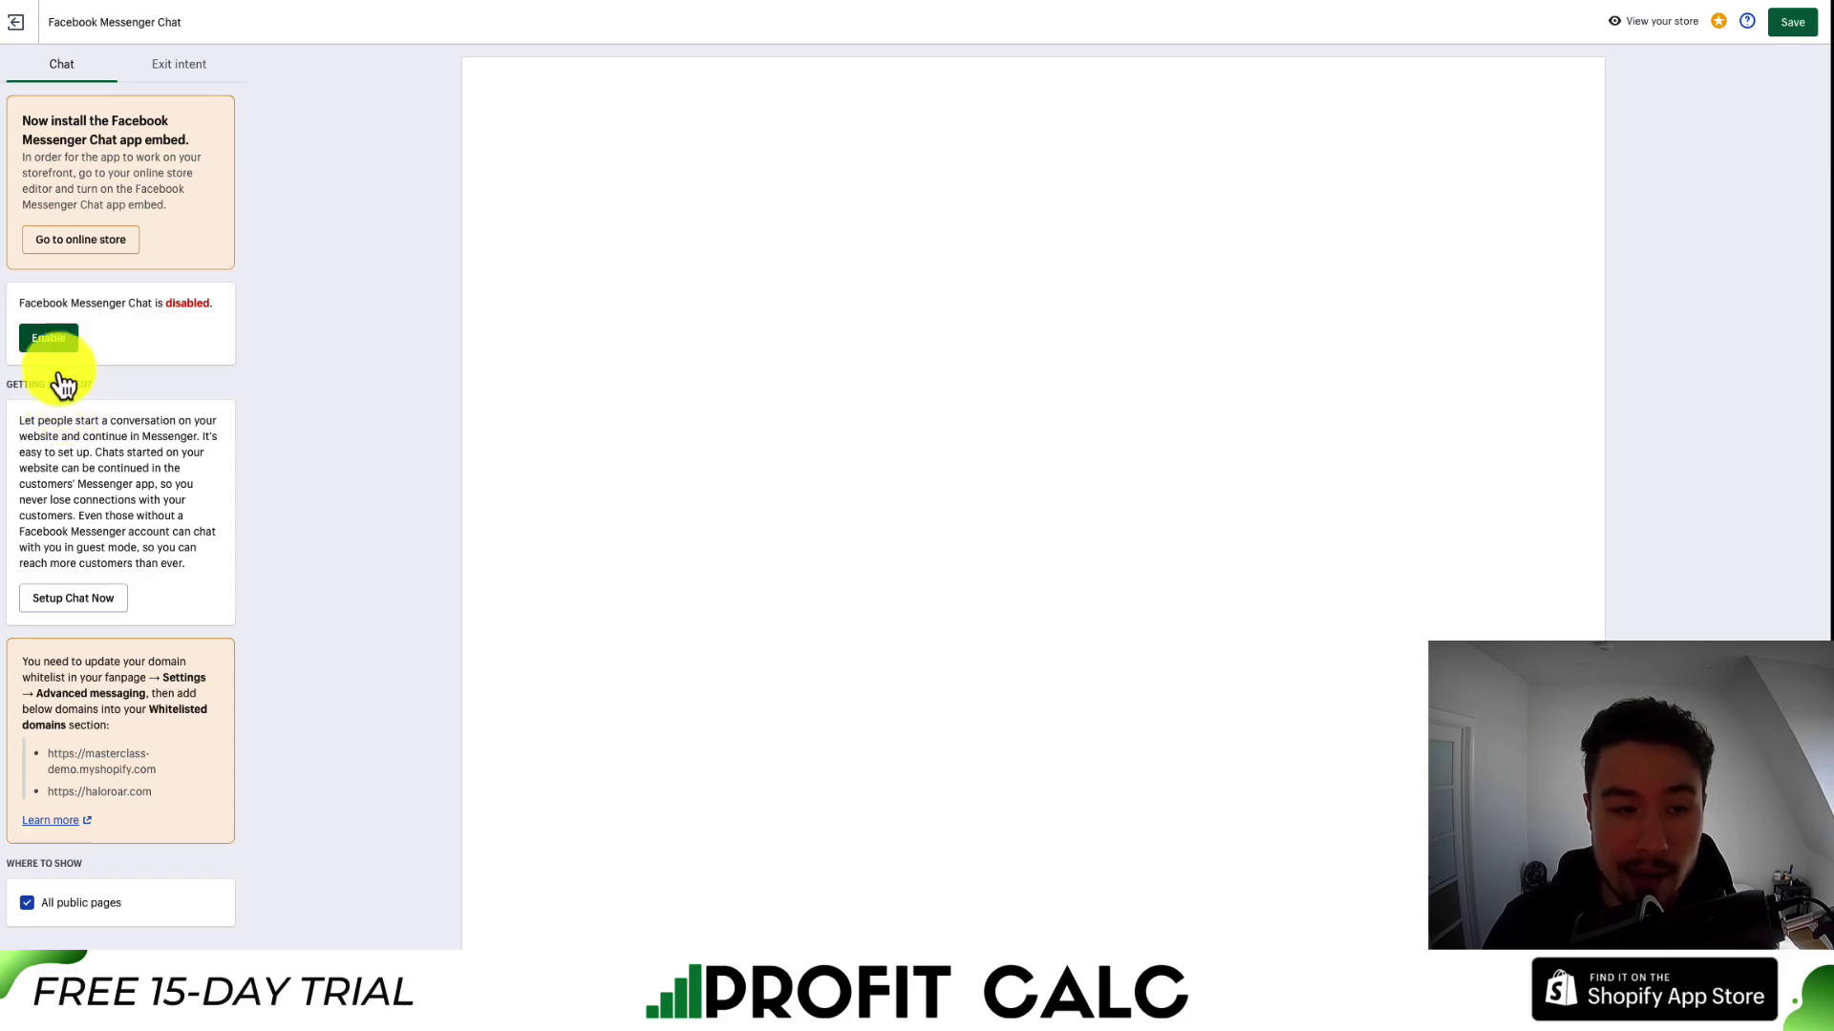
Enable the chat and save the theme with the app embed switched on
click(52, 339)
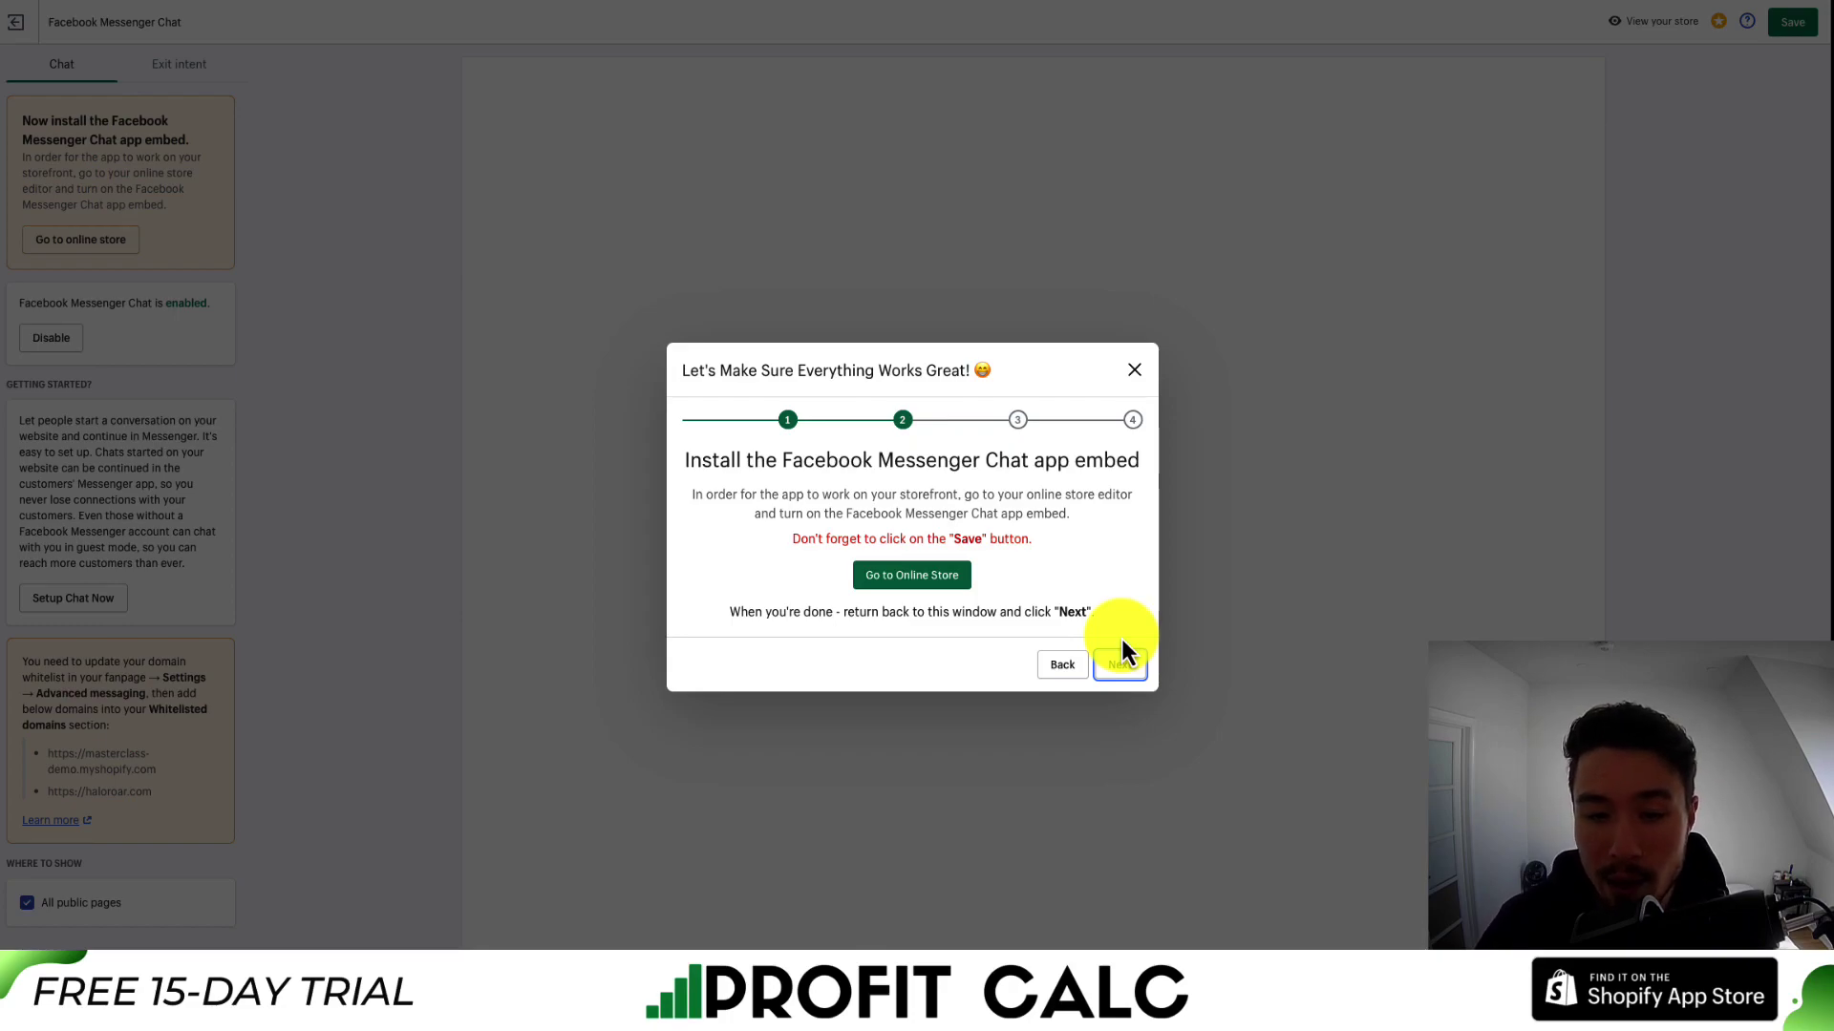
click(864, 574)
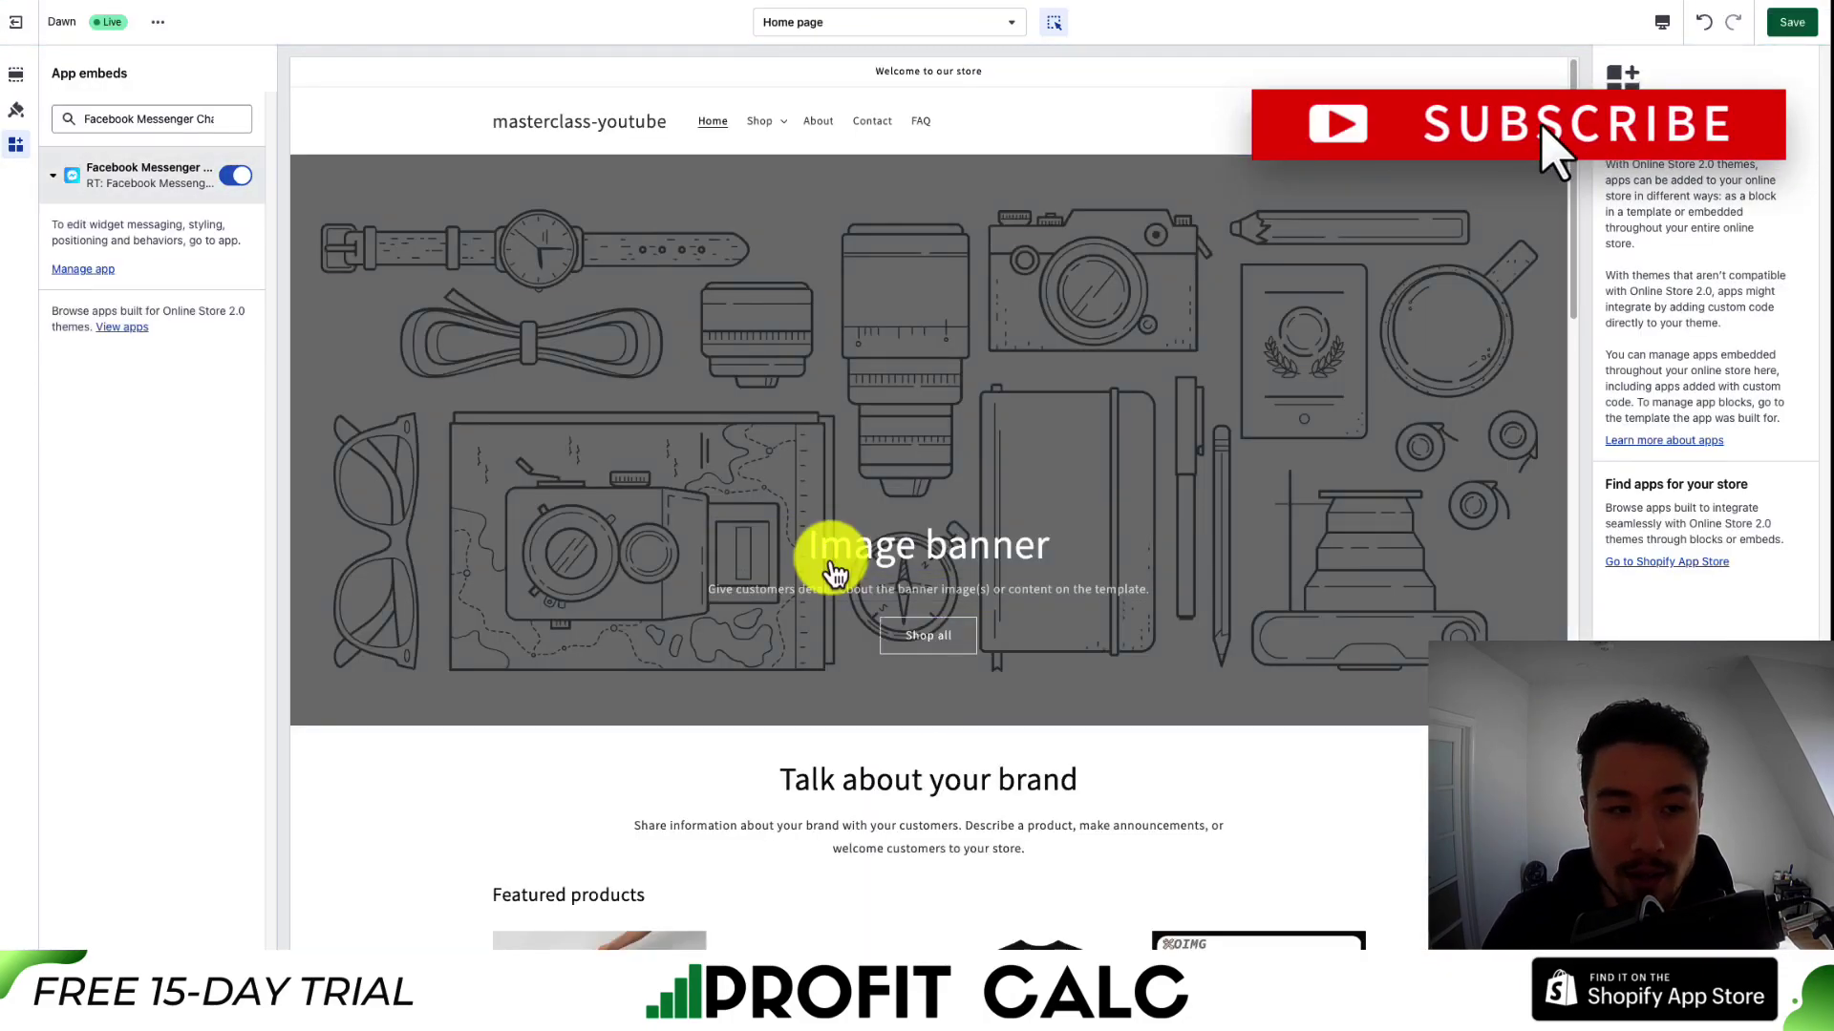
click(1782, 23)
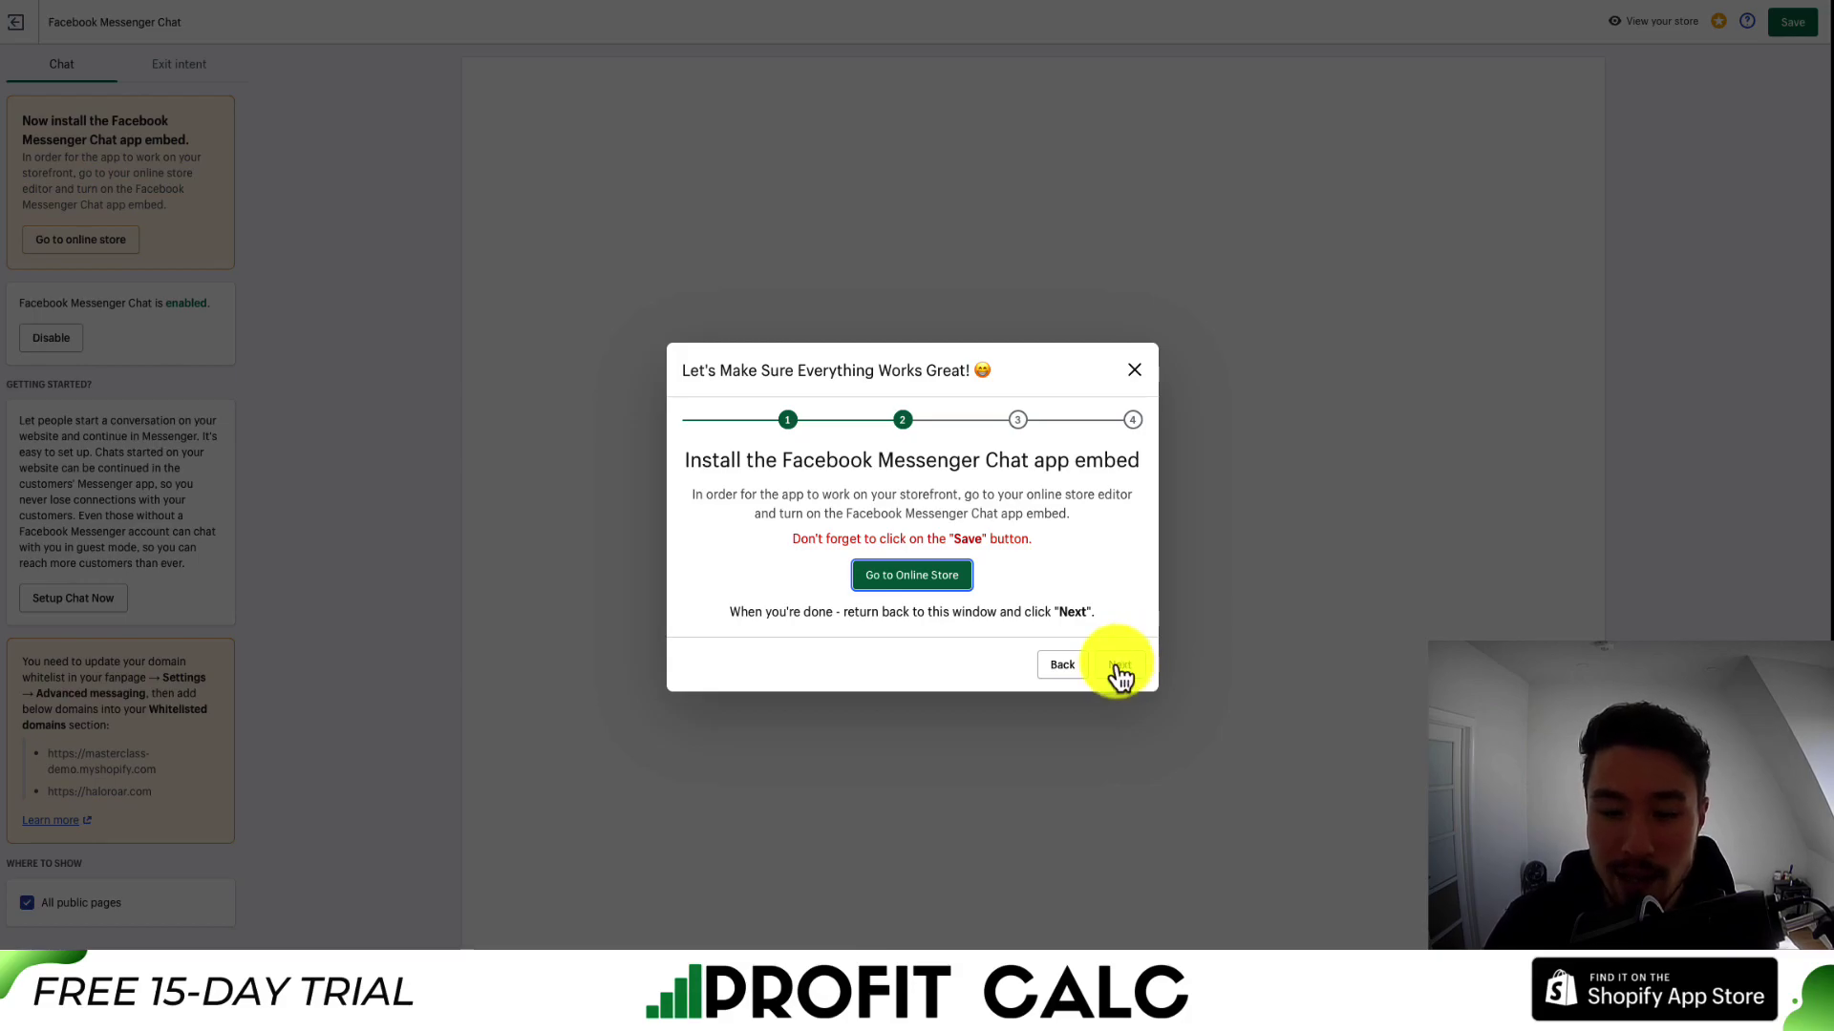
Go through the setup wizard steps and finish it with Yes, Sure!
right_click(1120, 676)
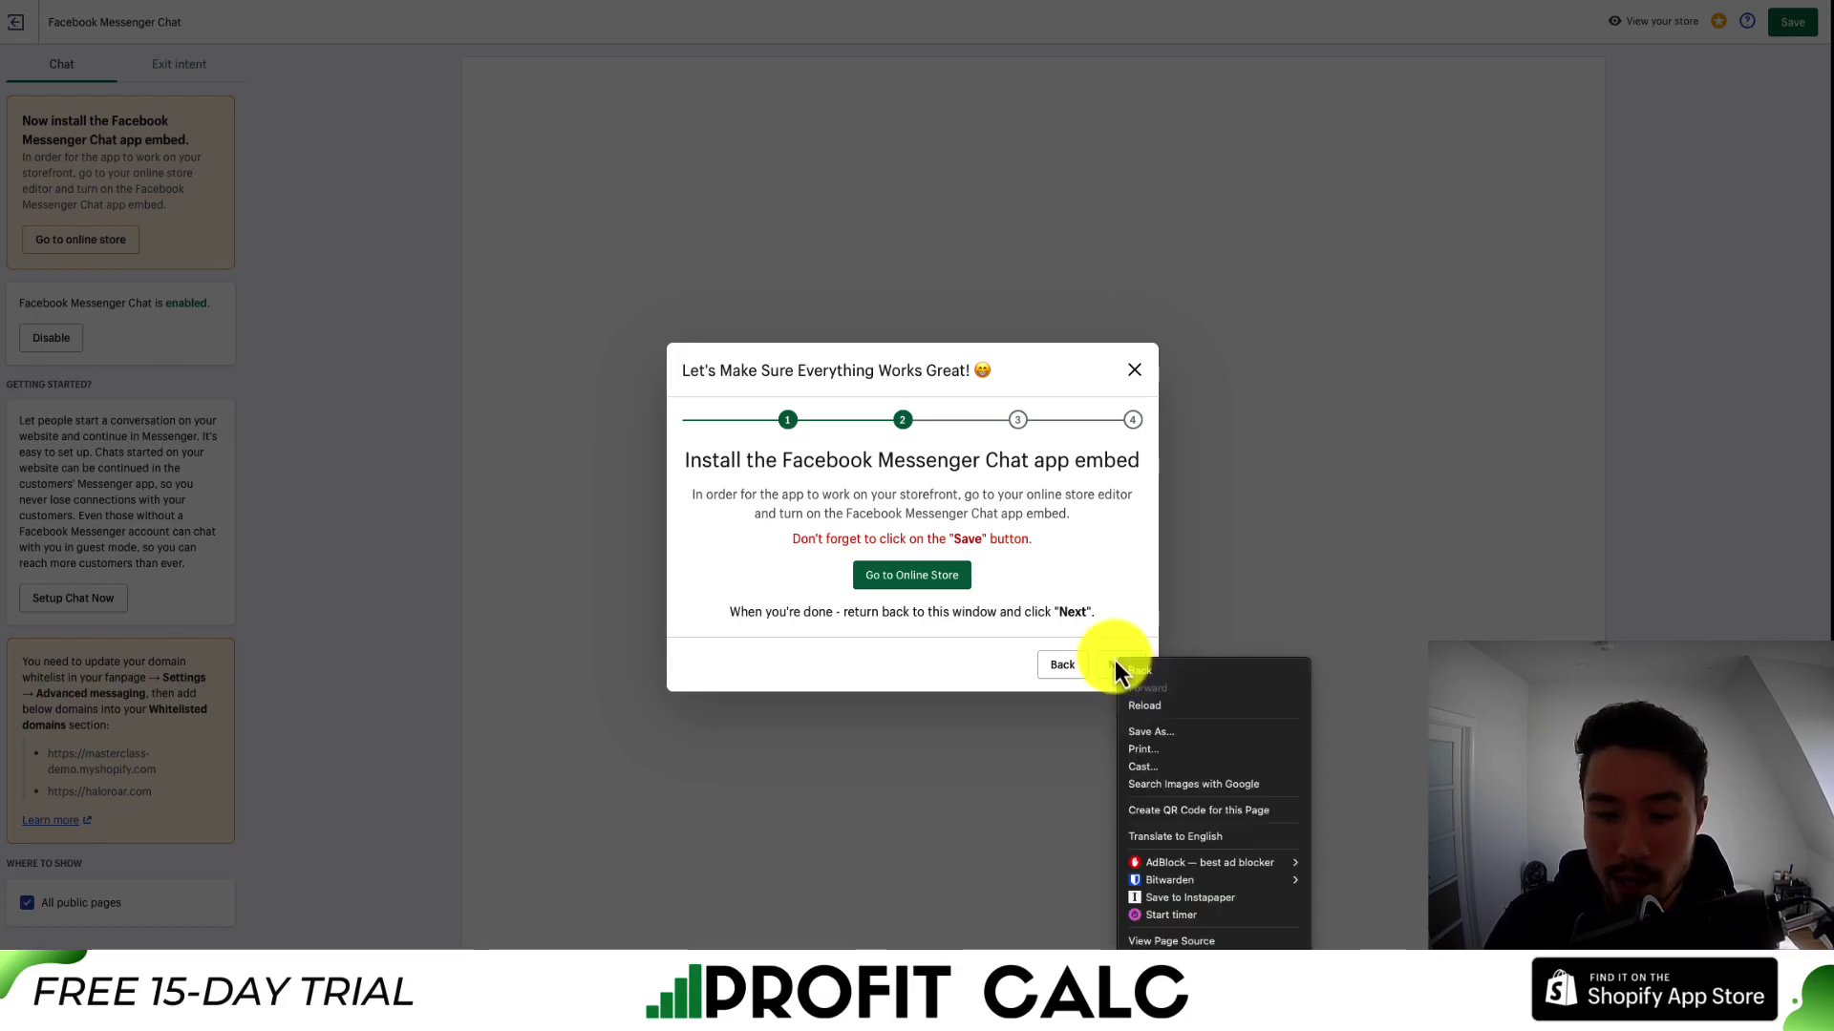
click(1122, 669)
click(1113, 648)
click(853, 567)
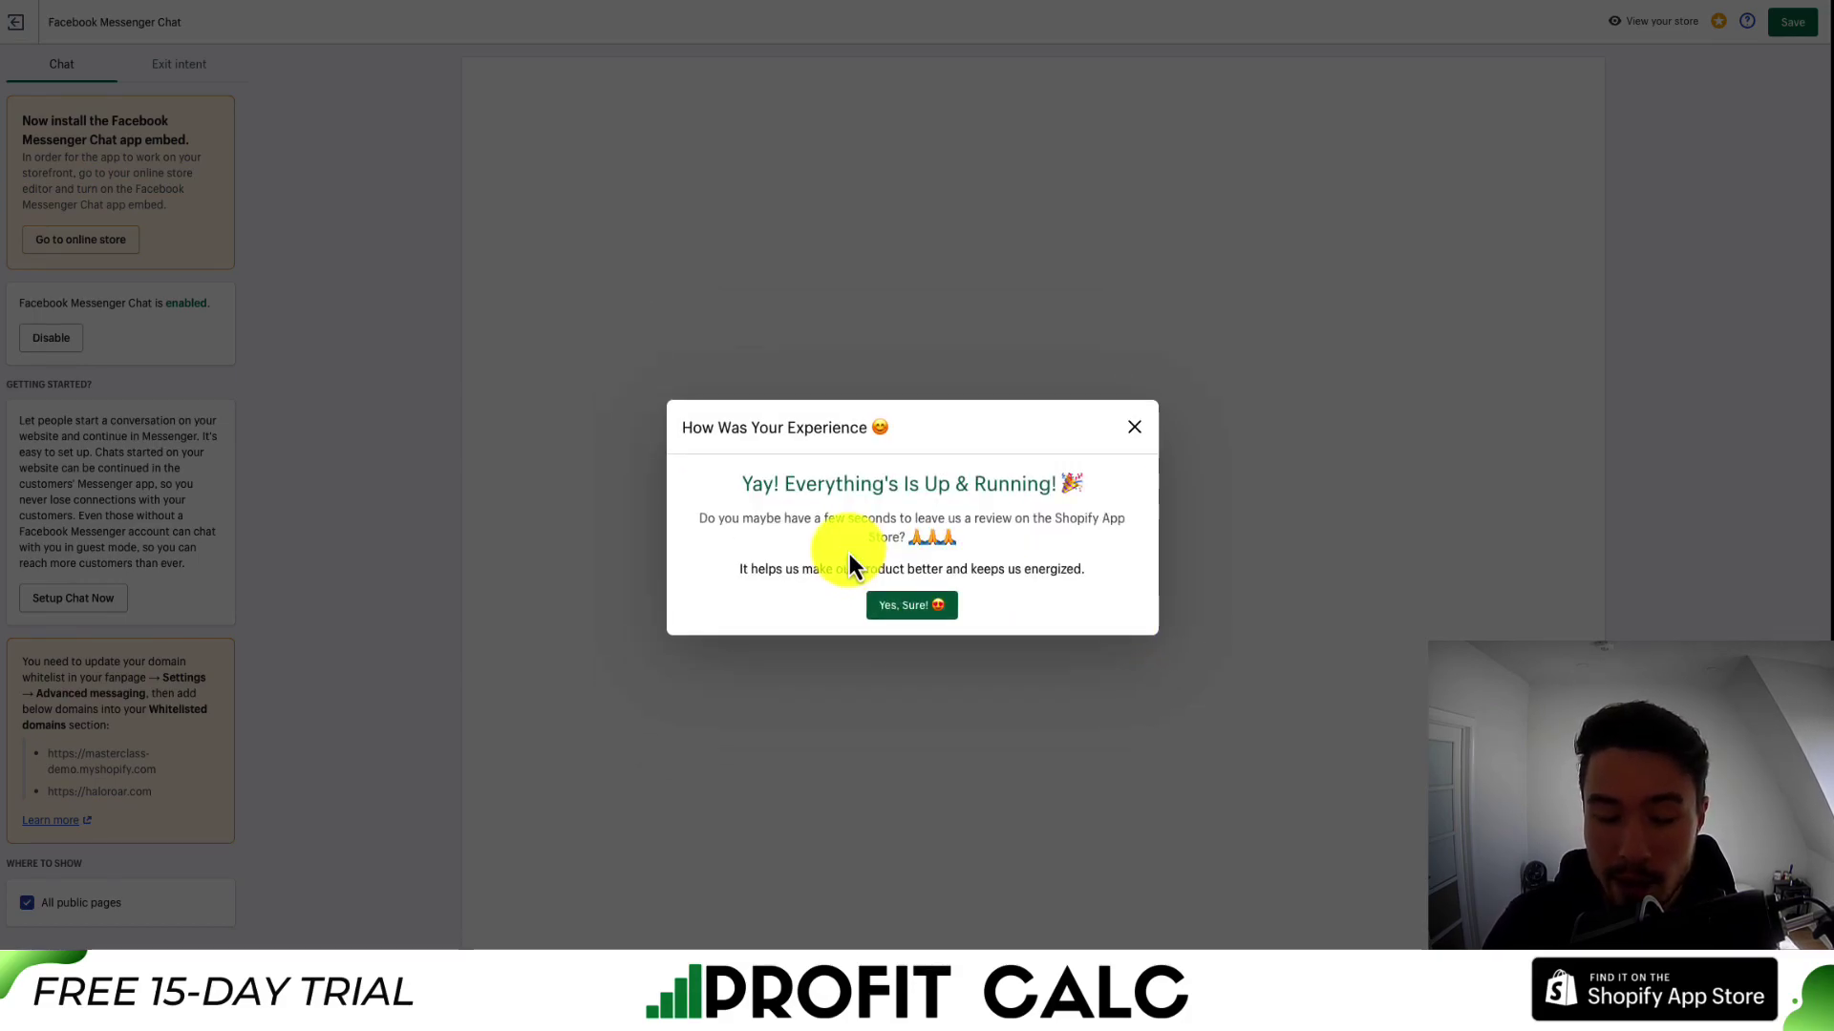
Start Facebook chat setup for the Shopify Masterclass page and preview the welcome message
click(903, 605)
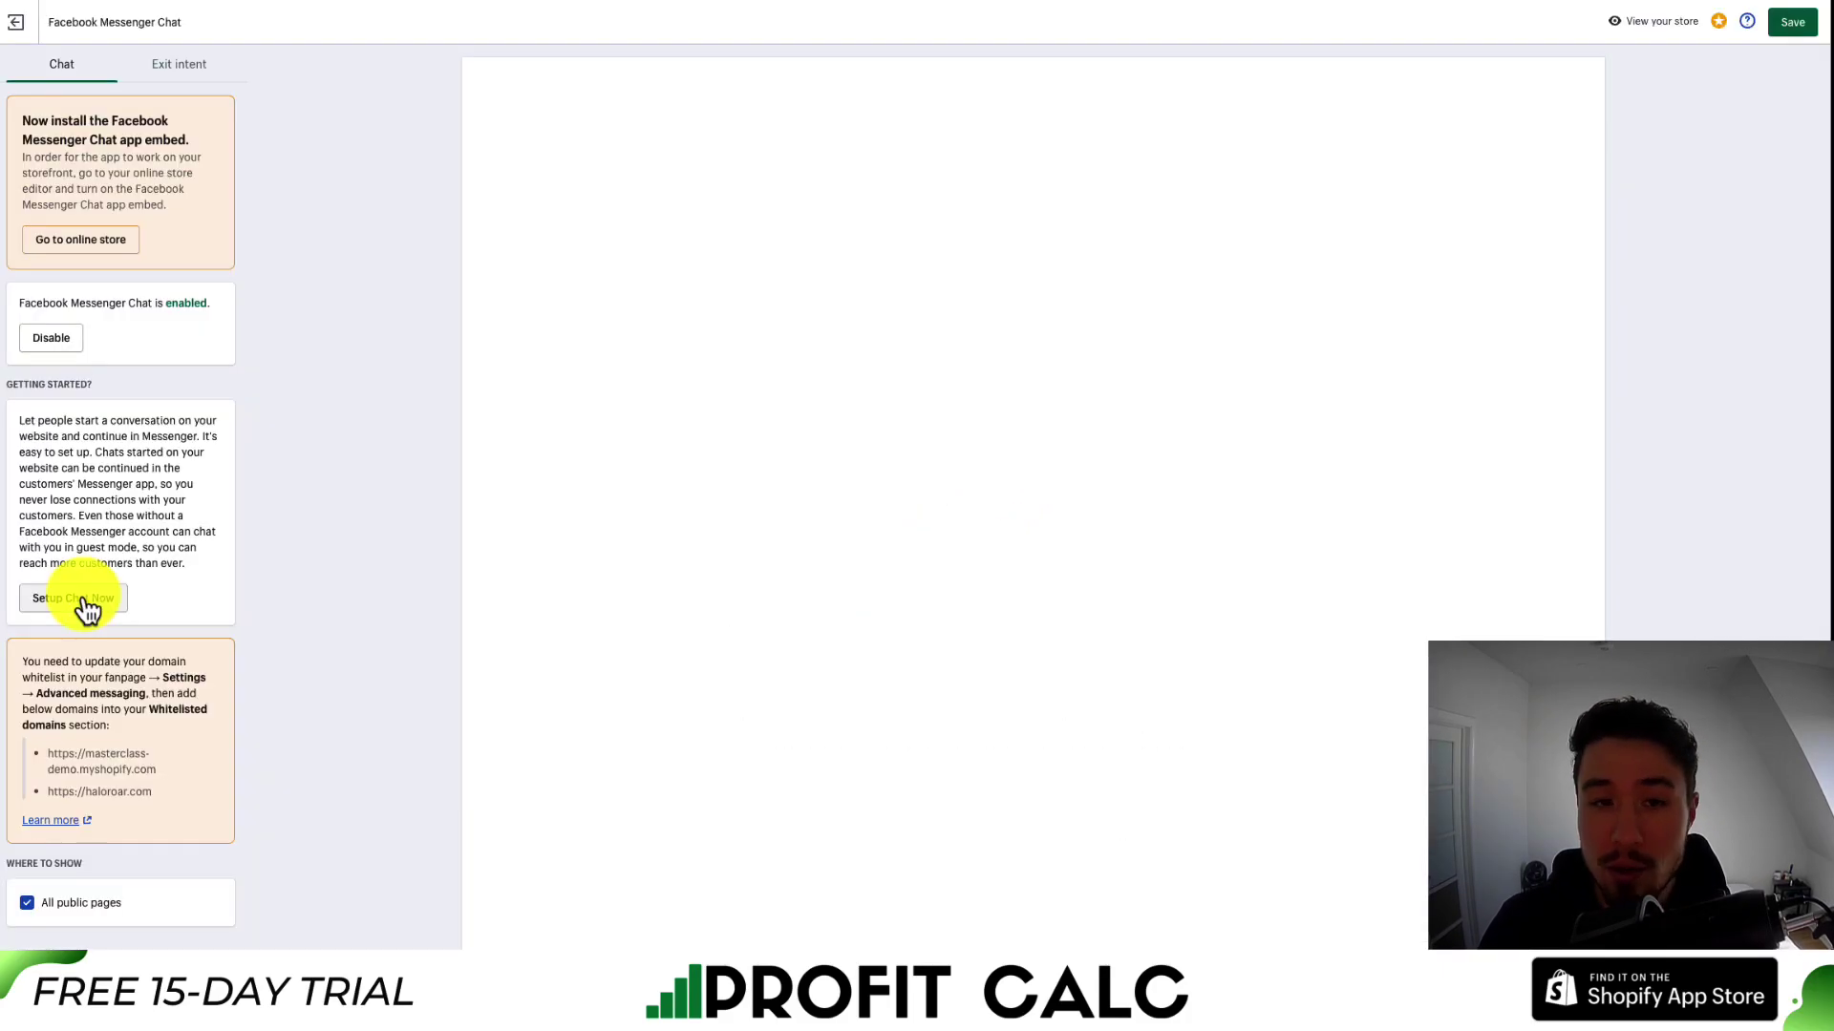
click(84, 601)
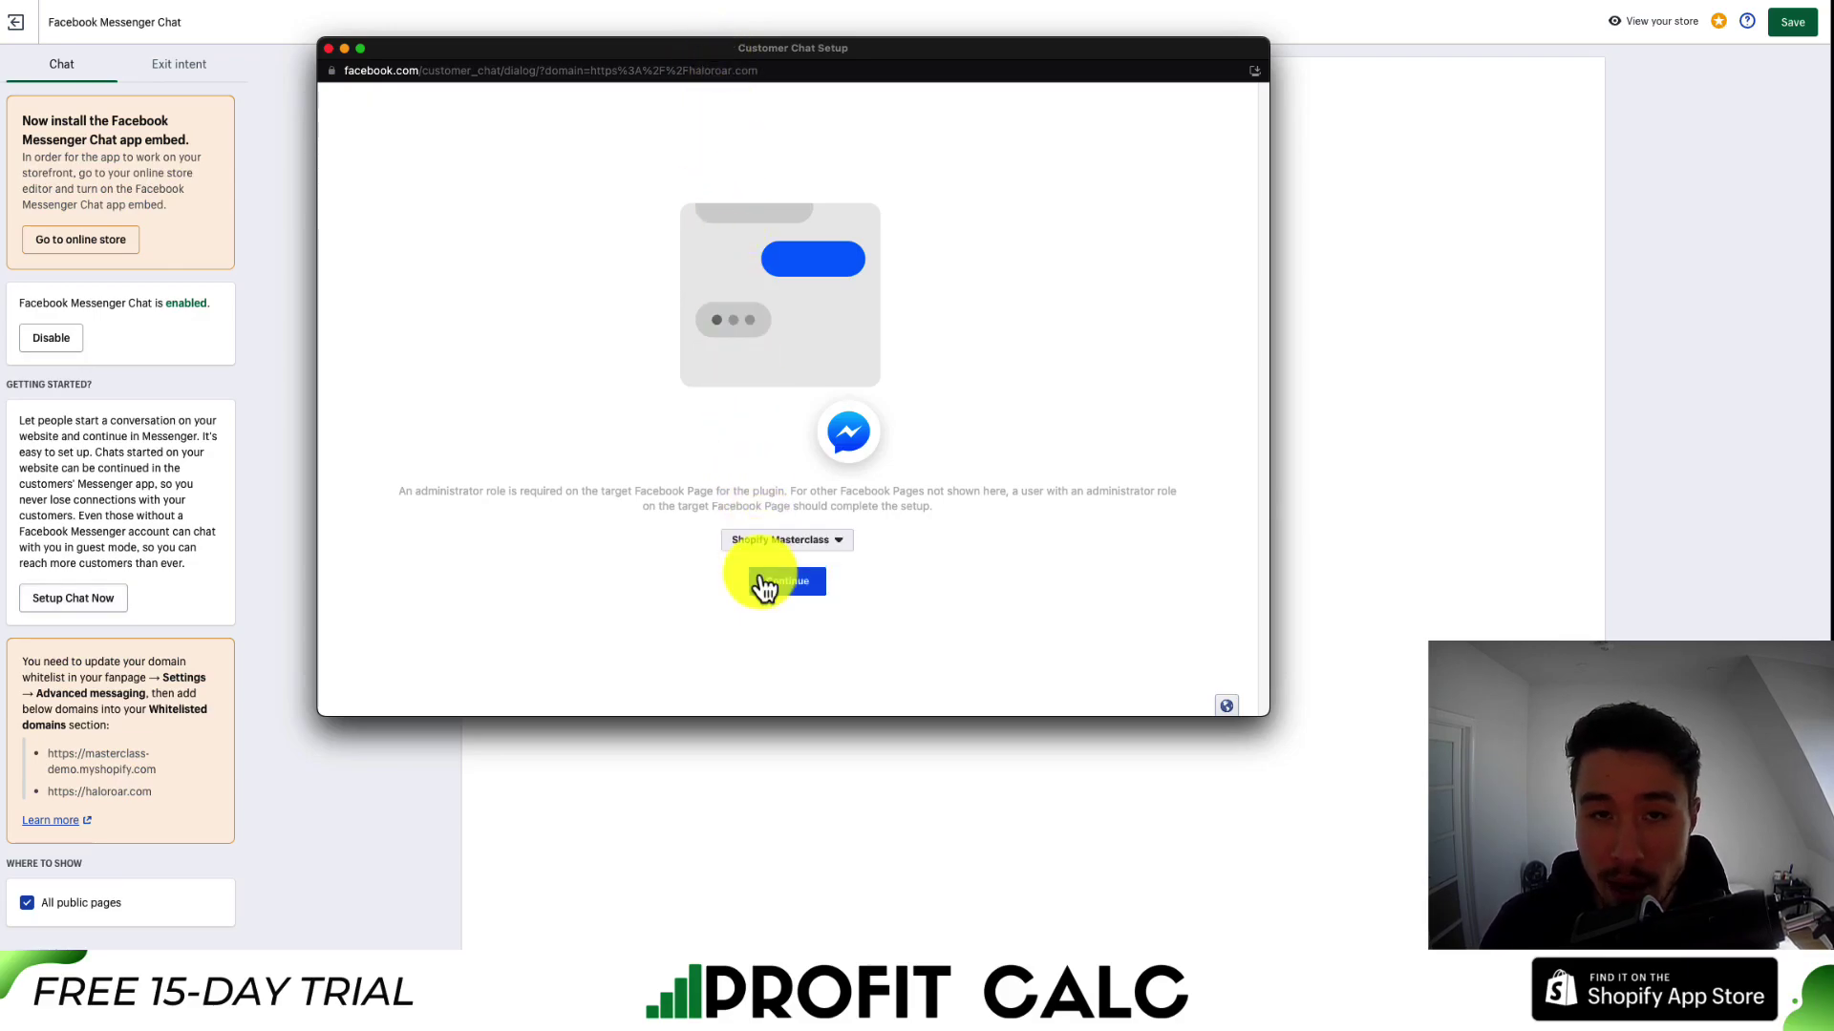
click(781, 592)
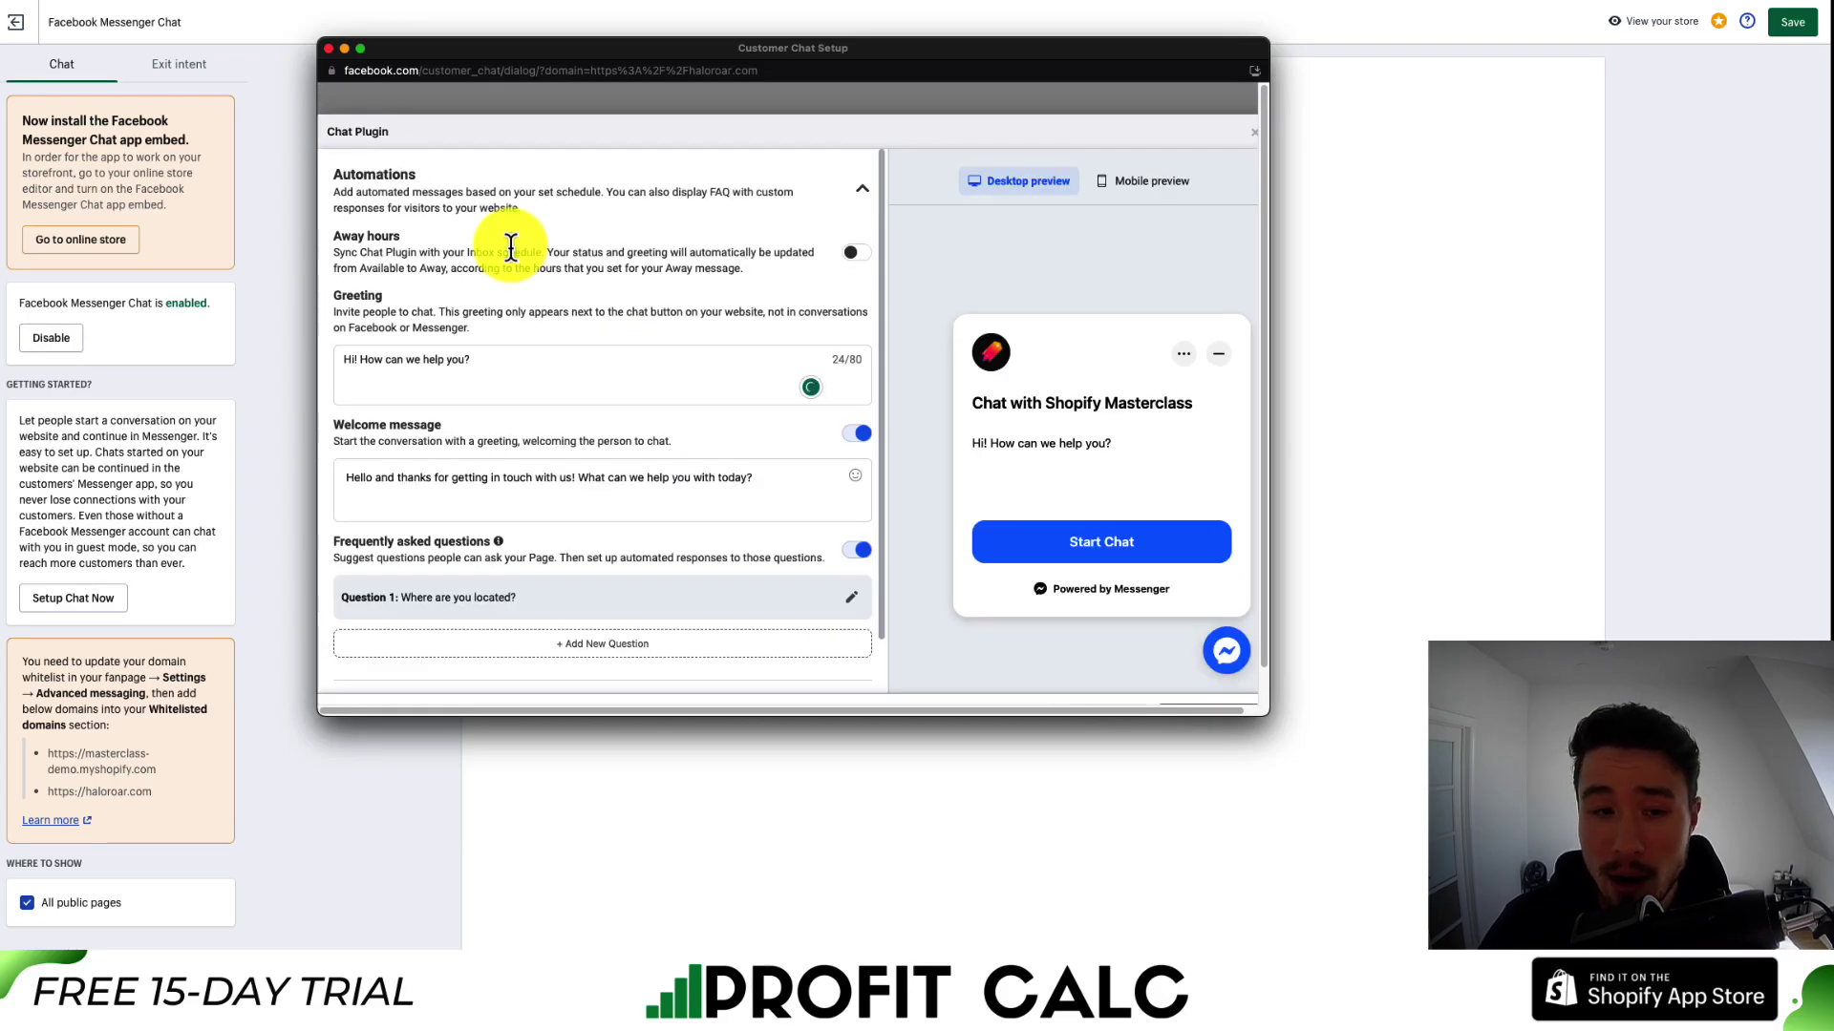
drag(359, 360, 454, 360)
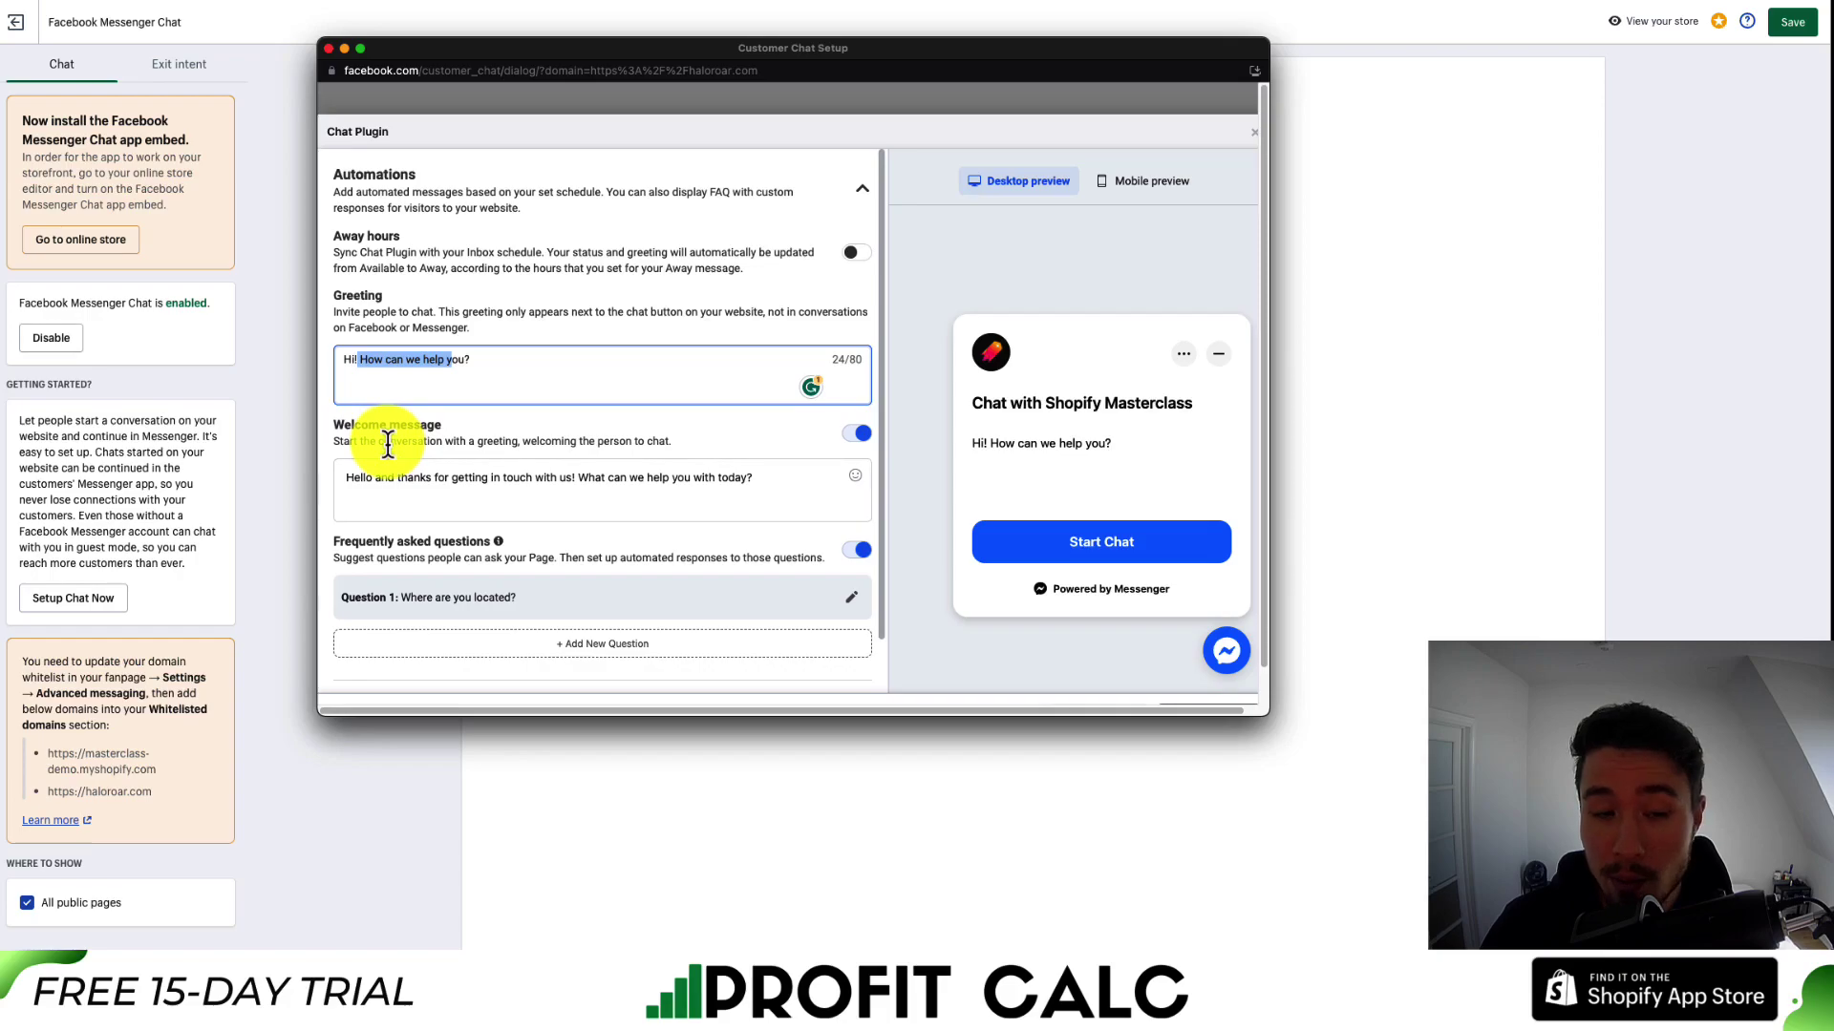
click(396, 491)
scroll(432, 619, down, 1)
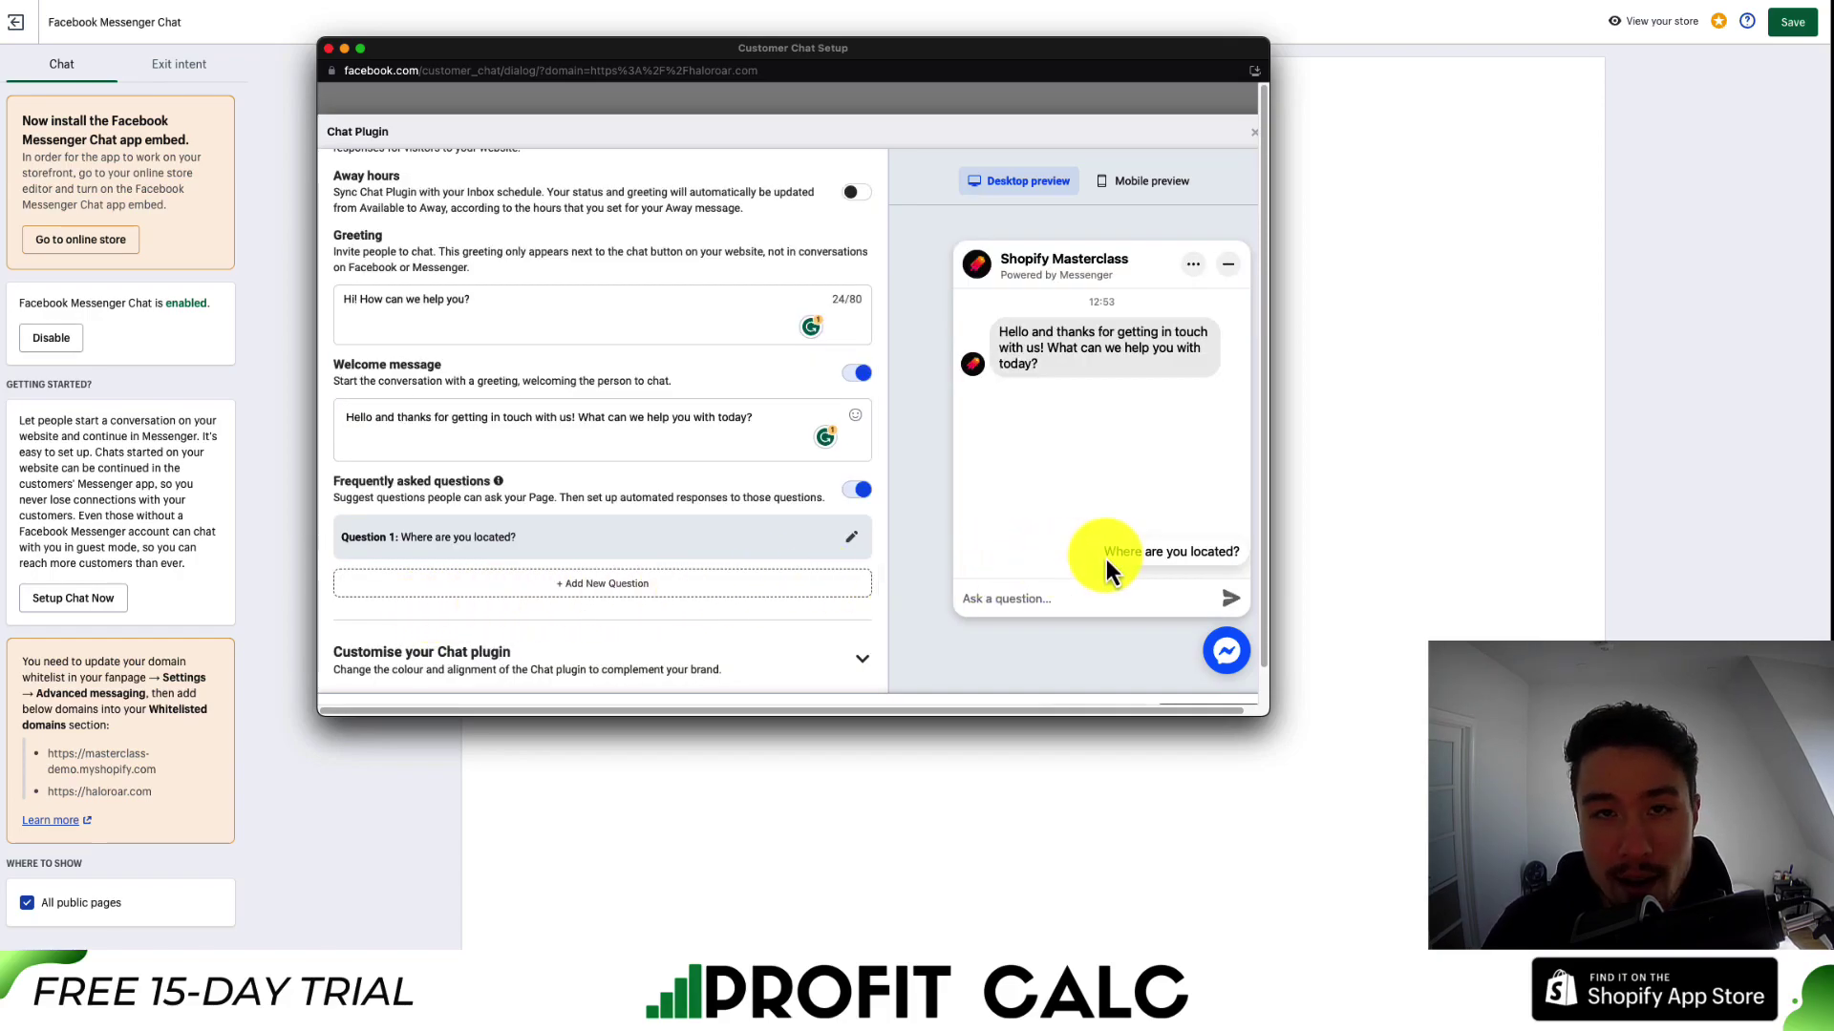
Add FAQ Question 2 'How can I track my order?' answered 'Track your order at this page:'
click(573, 600)
click(430, 432)
text(How can I track my order?)
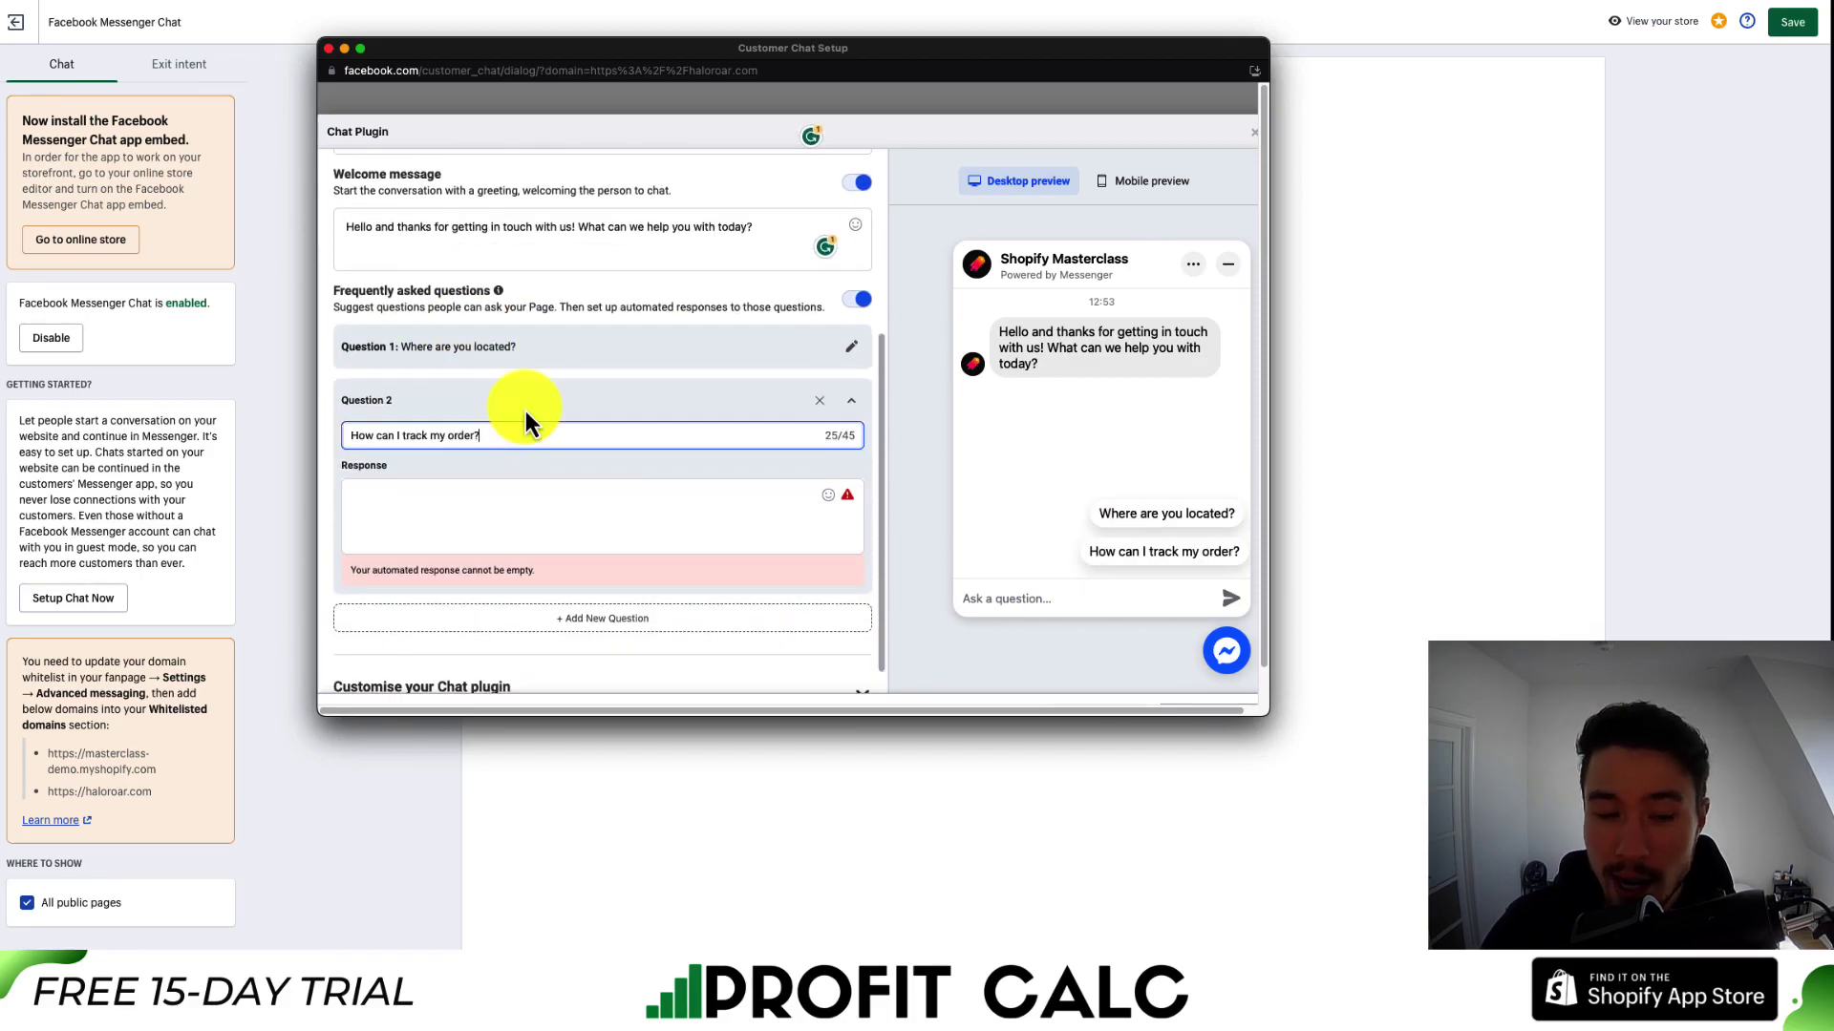
click(456, 501)
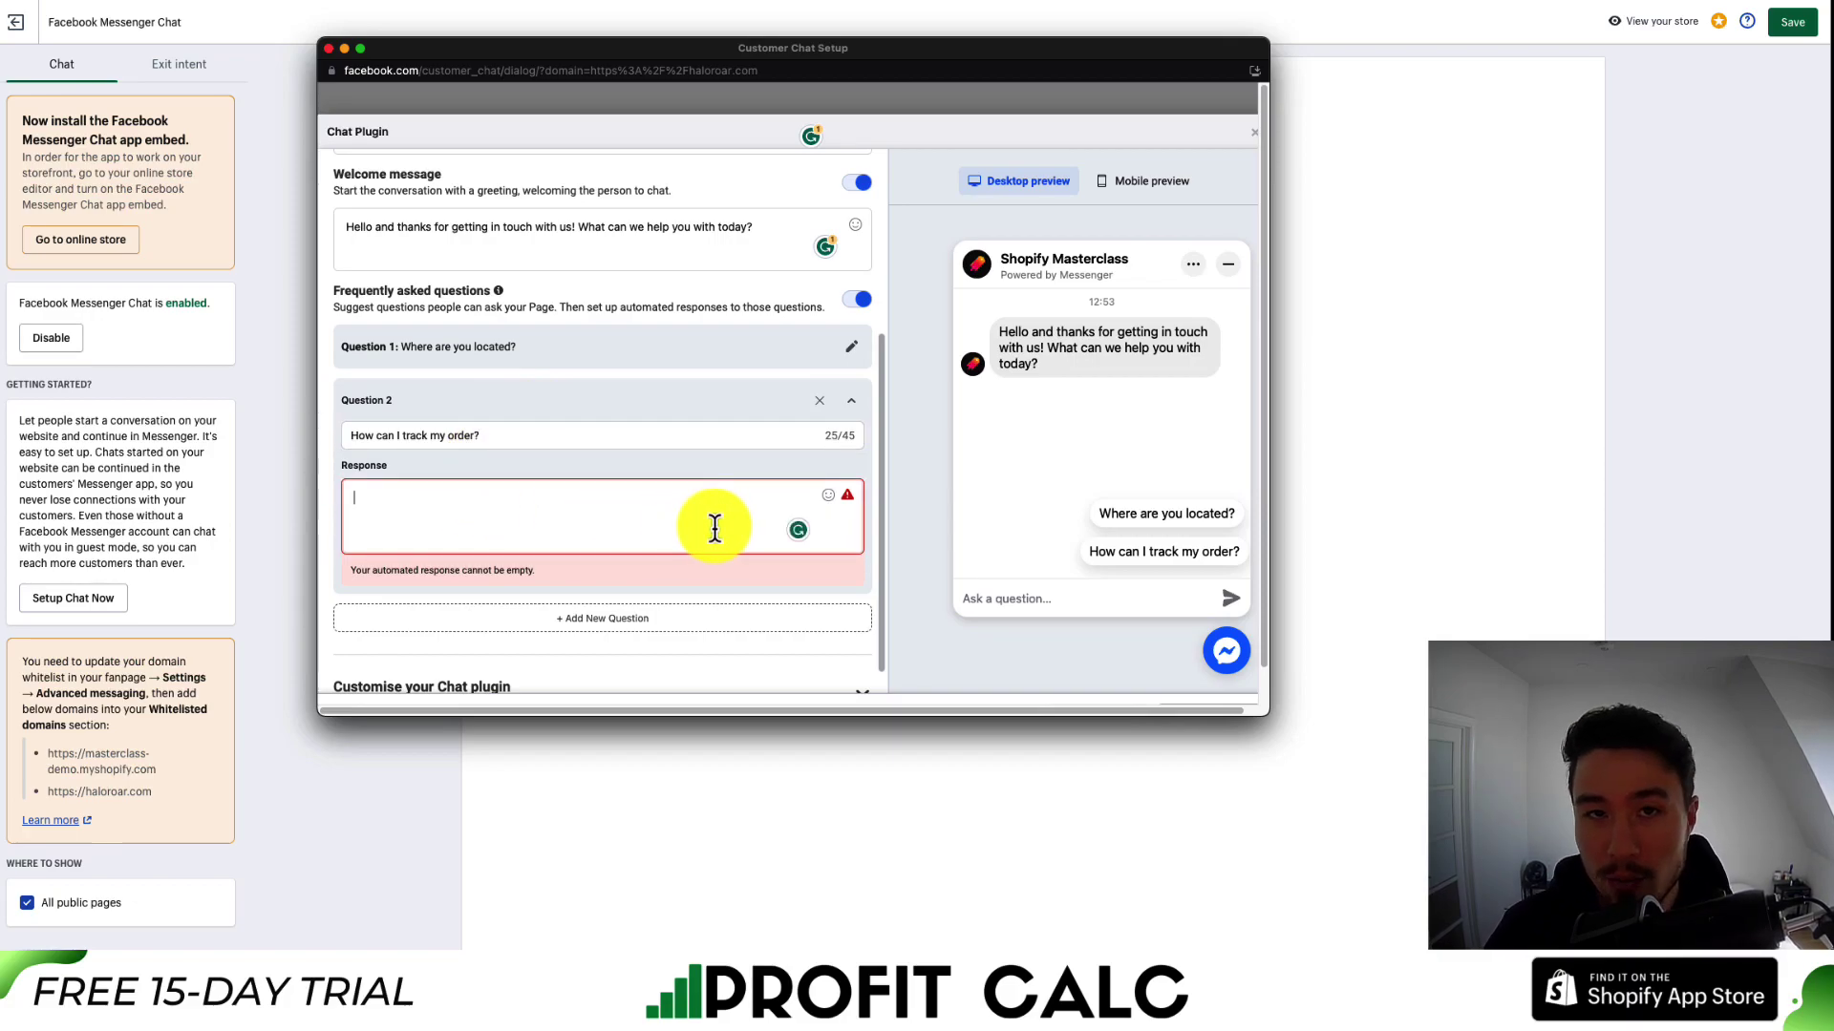
text(Track your order at this page:)
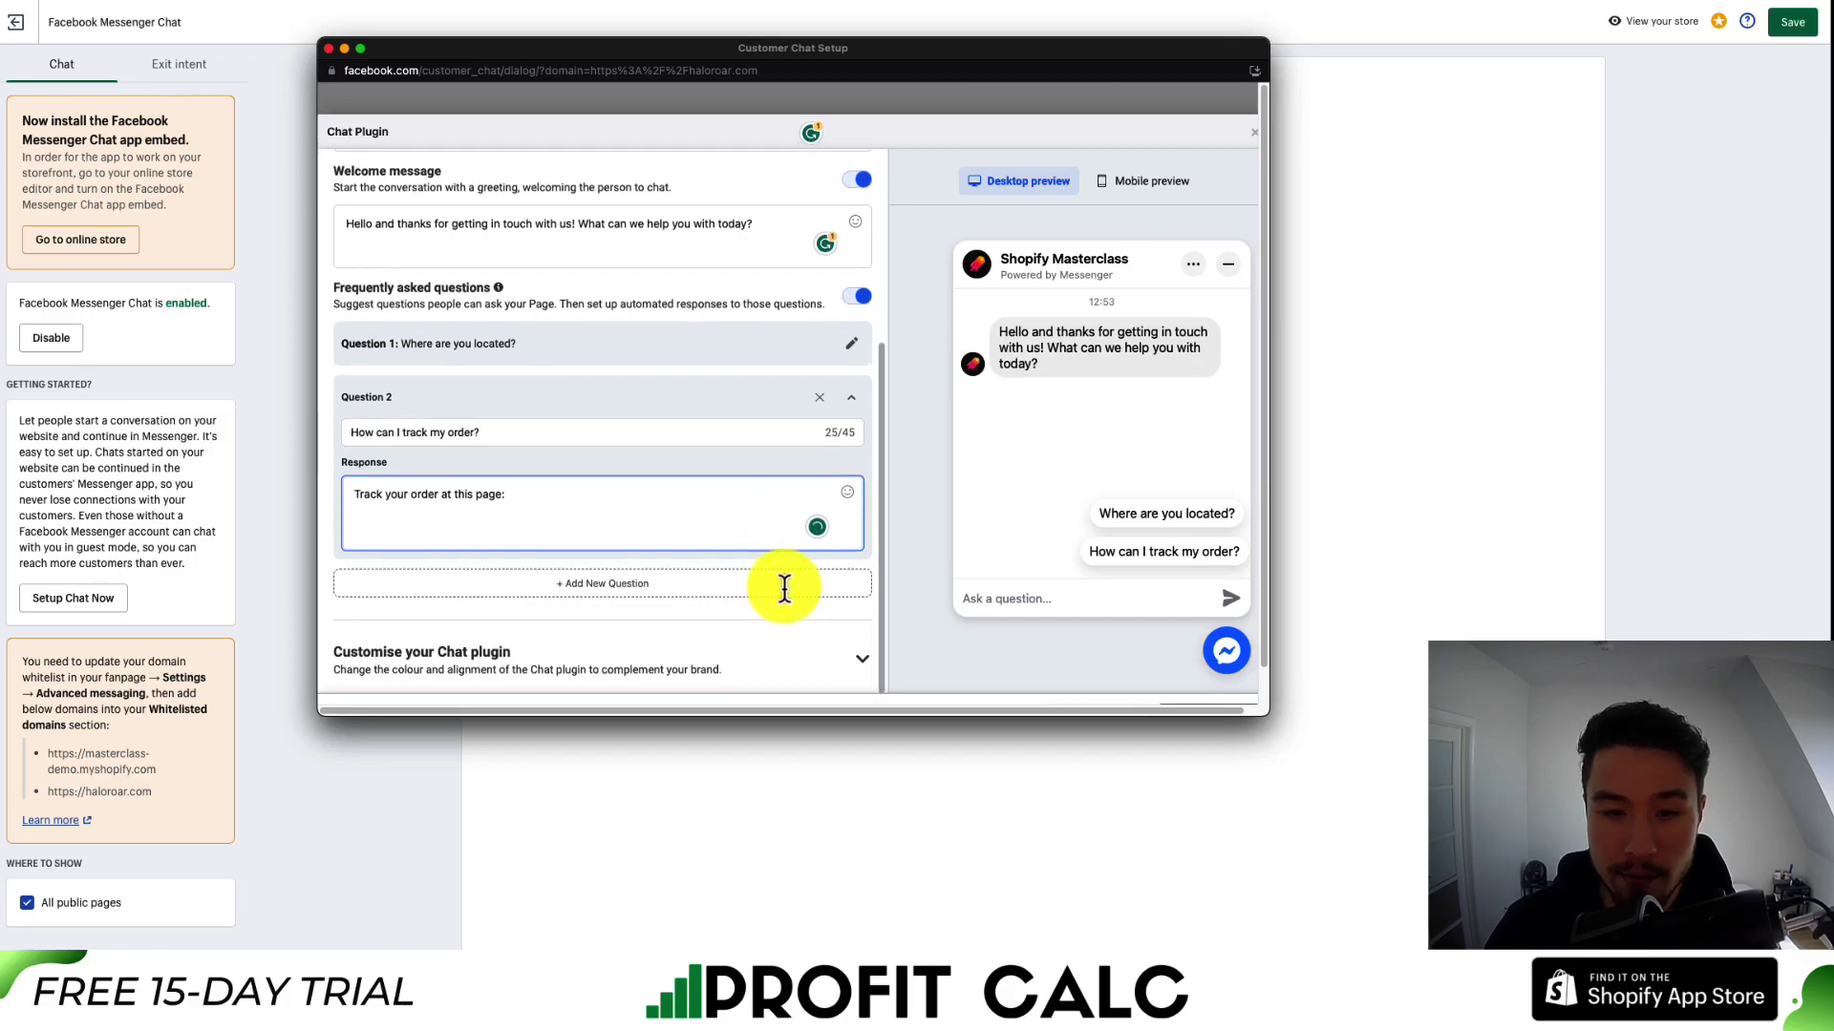
scroll(860, 287, up, 5)
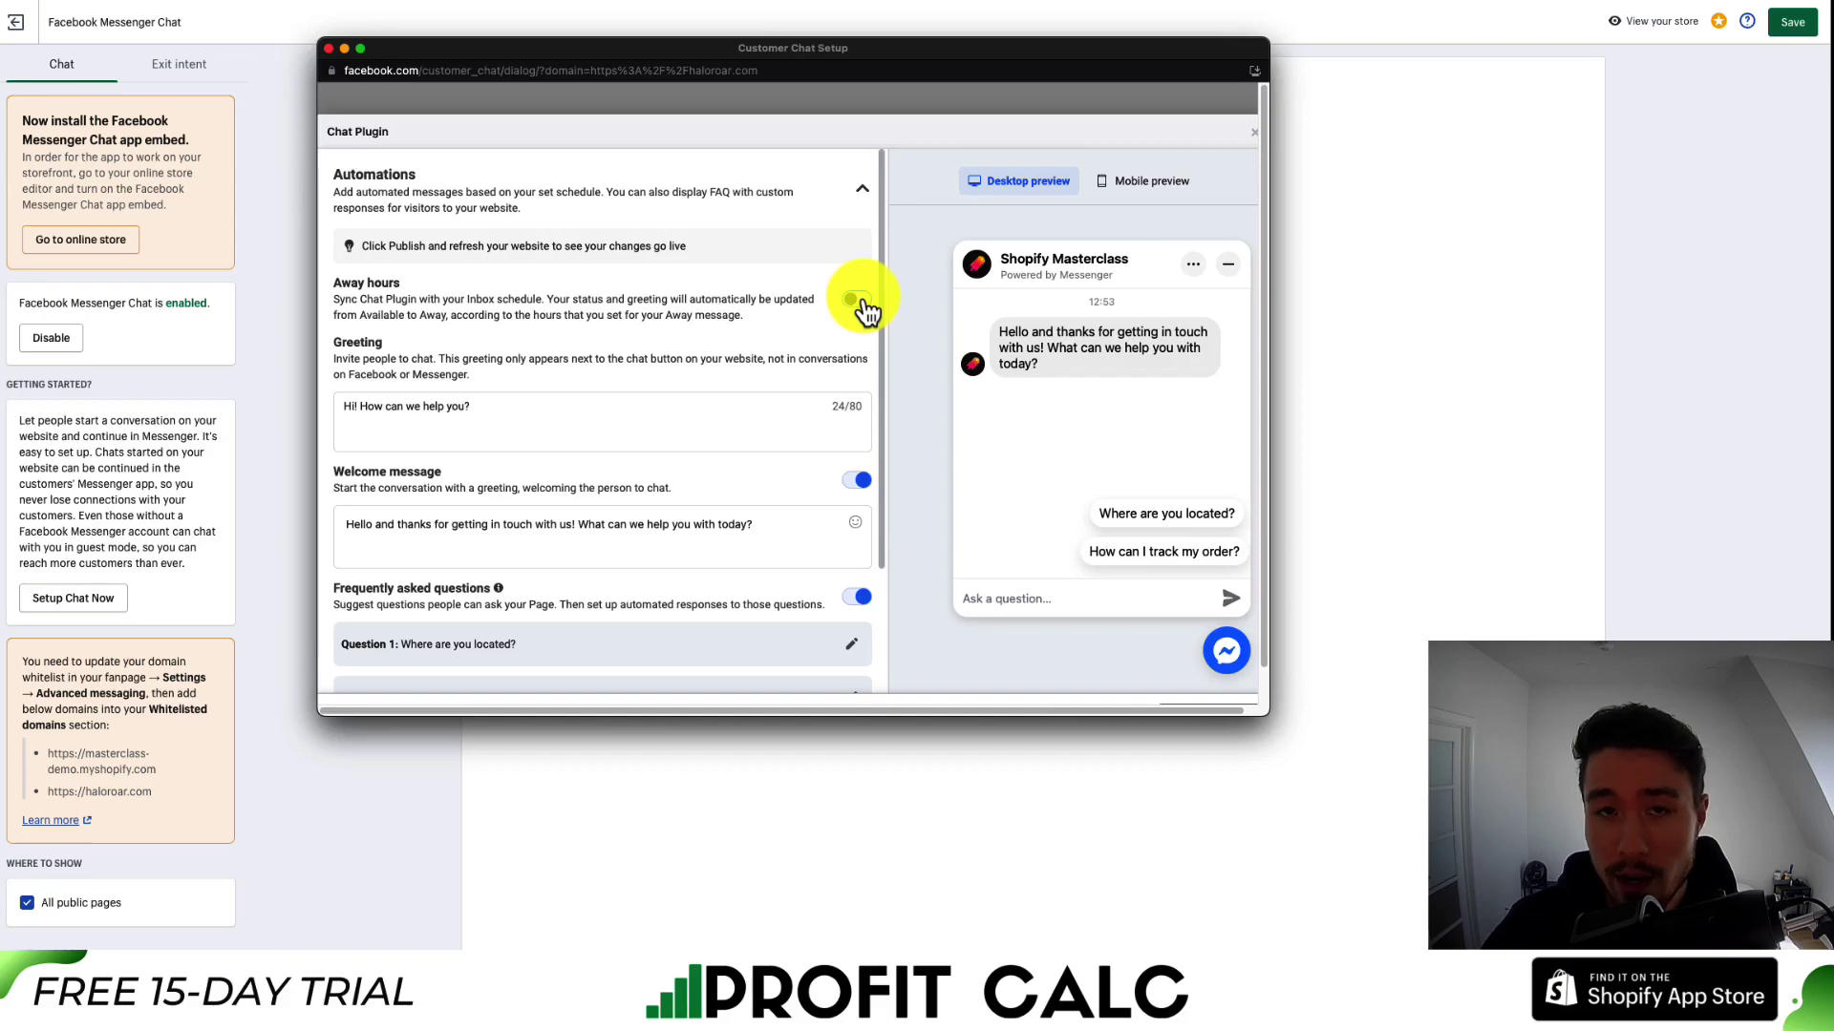
Expand the chat plugin customisation and toggle the brand colour preset on, then off
click(863, 196)
click(863, 276)
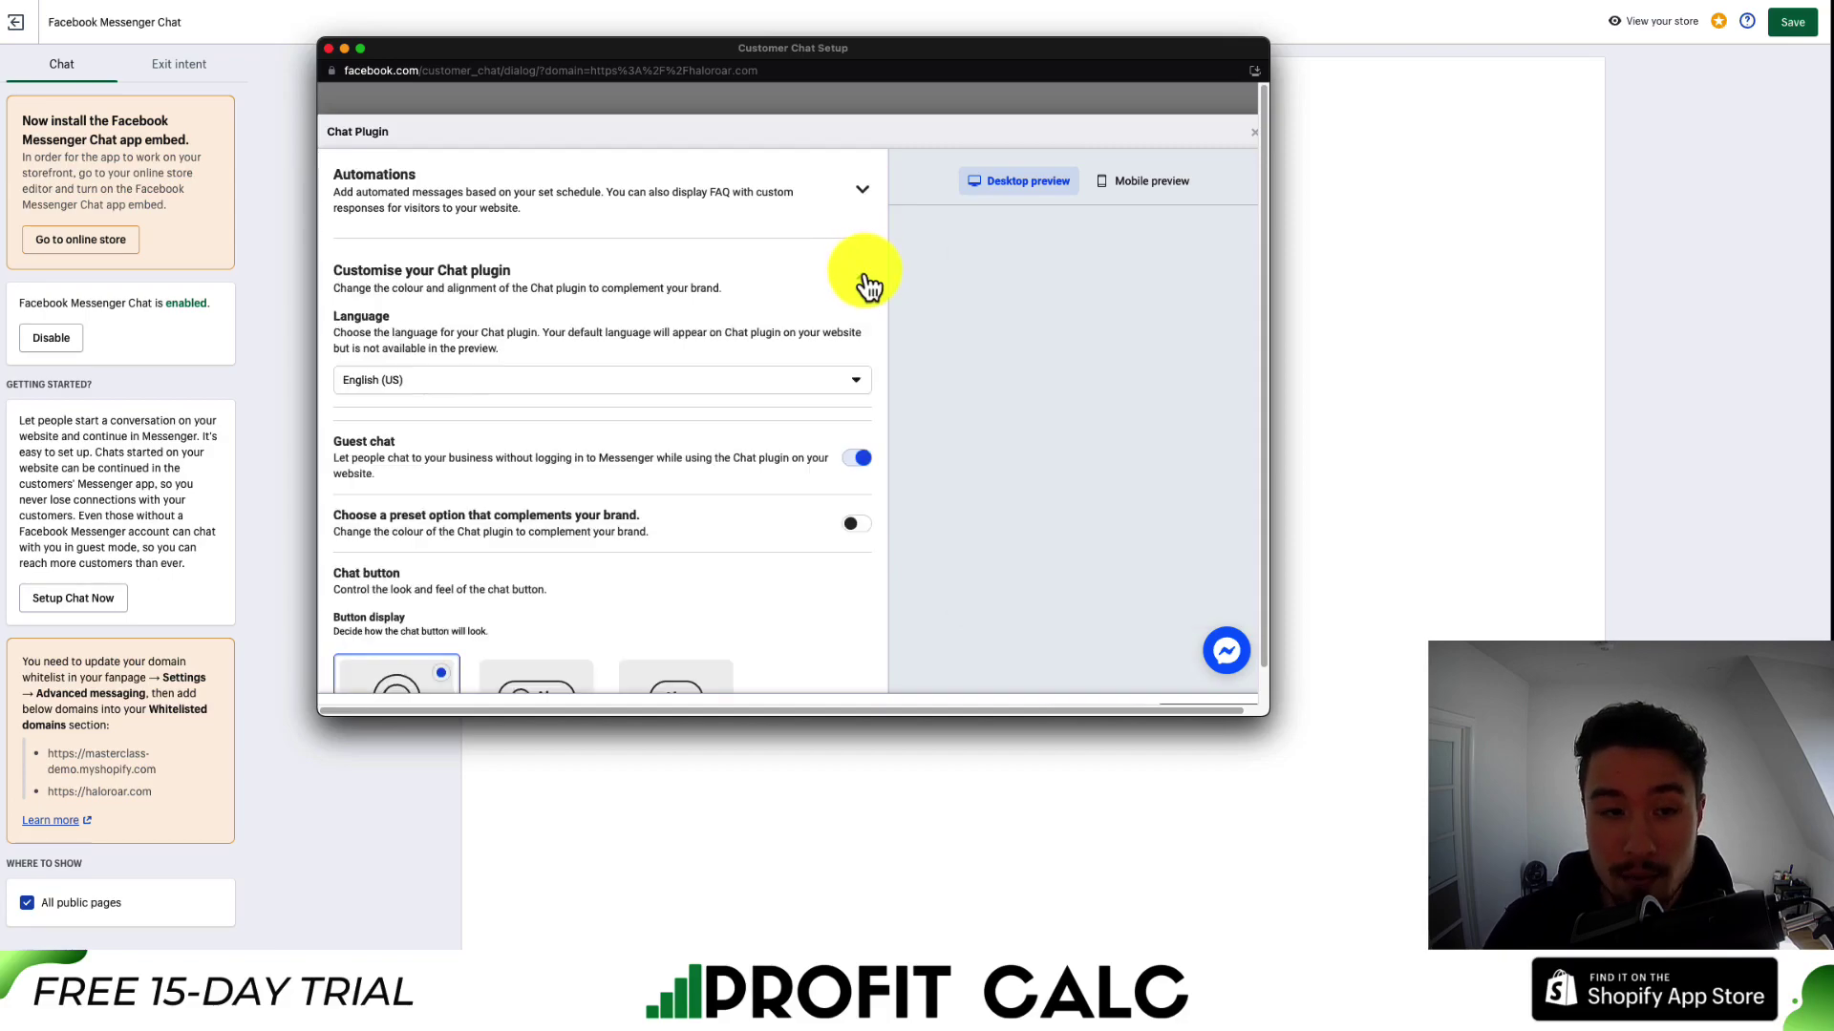
scroll(512, 361, down, 3)
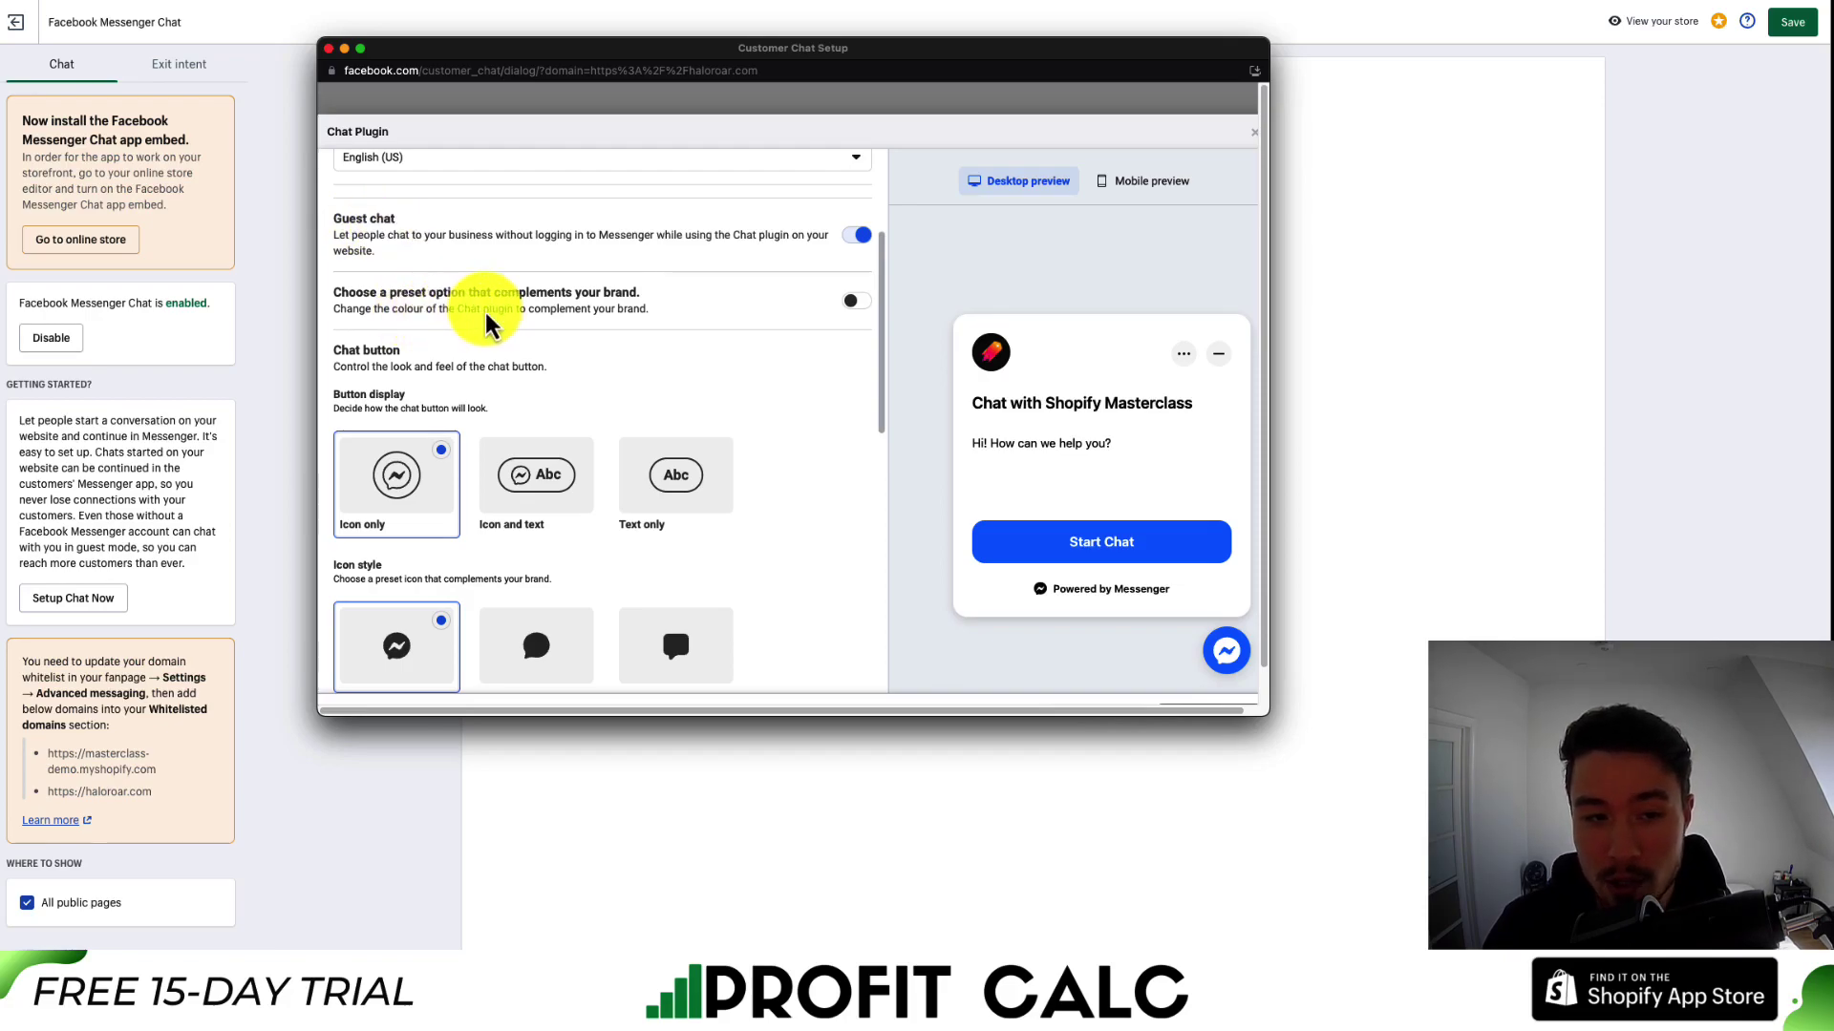
click(853, 302)
click(860, 350)
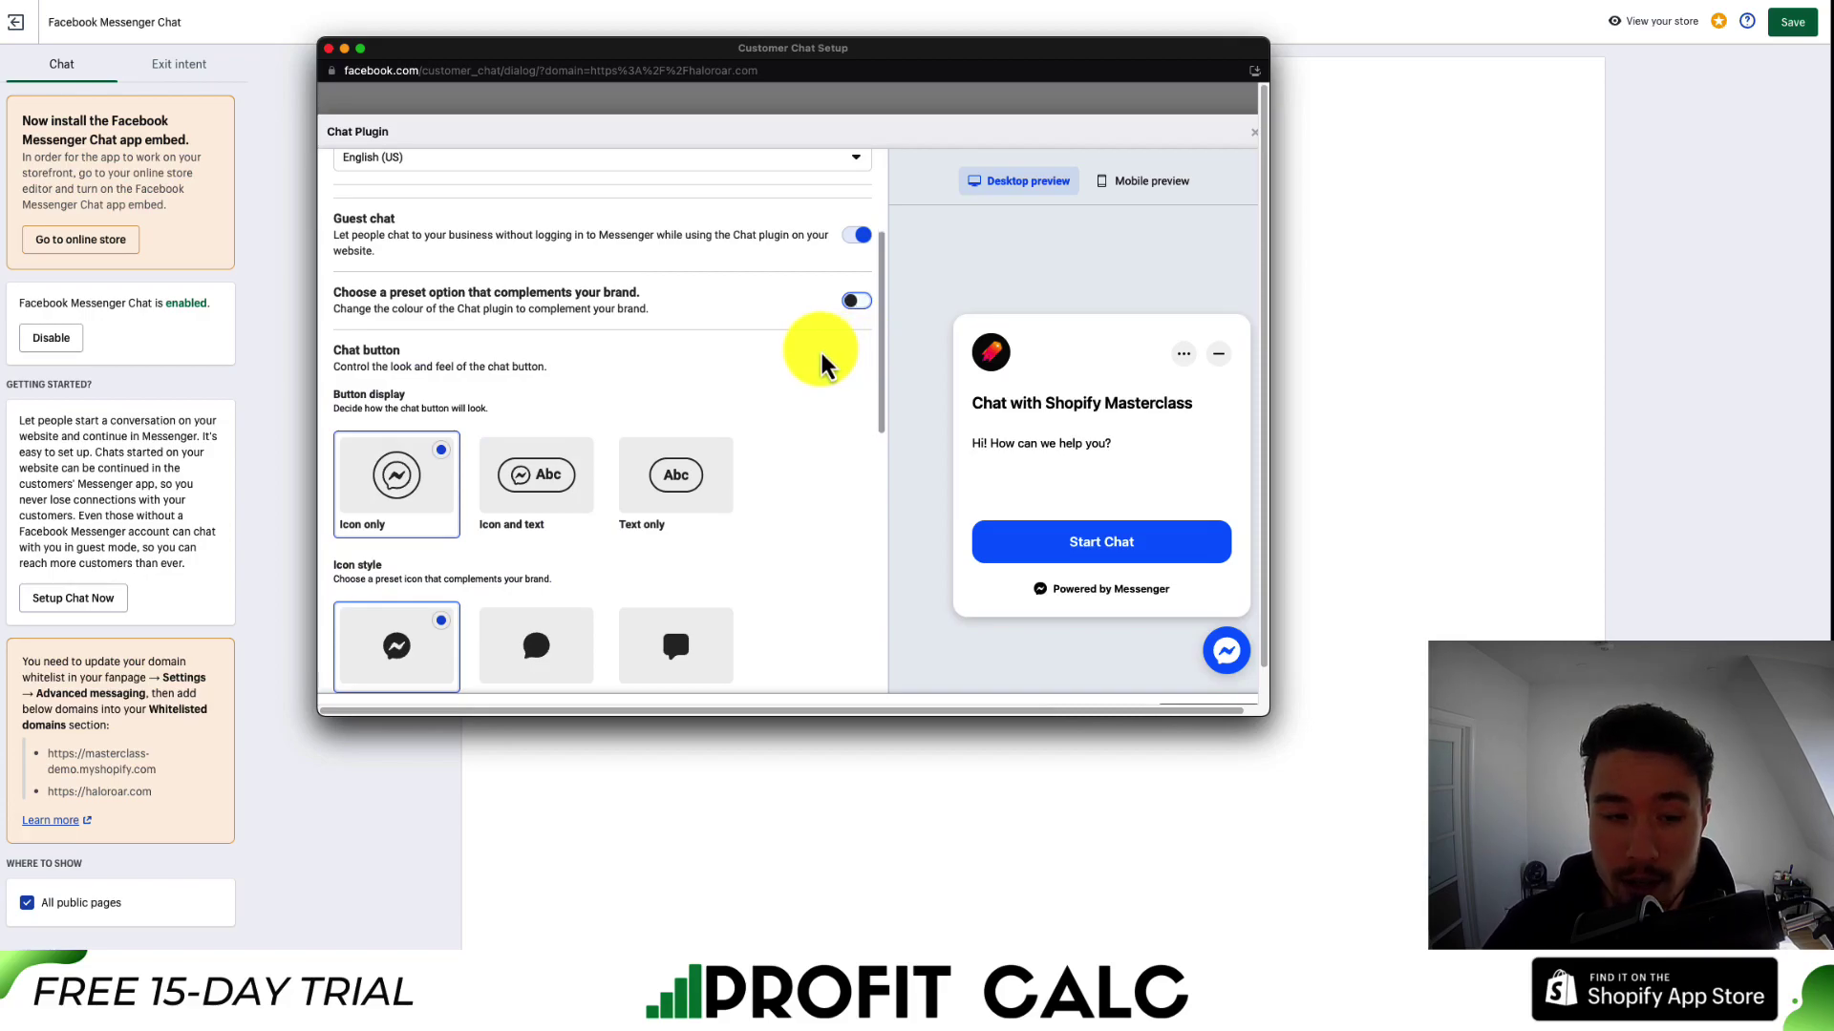
scroll(776, 413, down, 3)
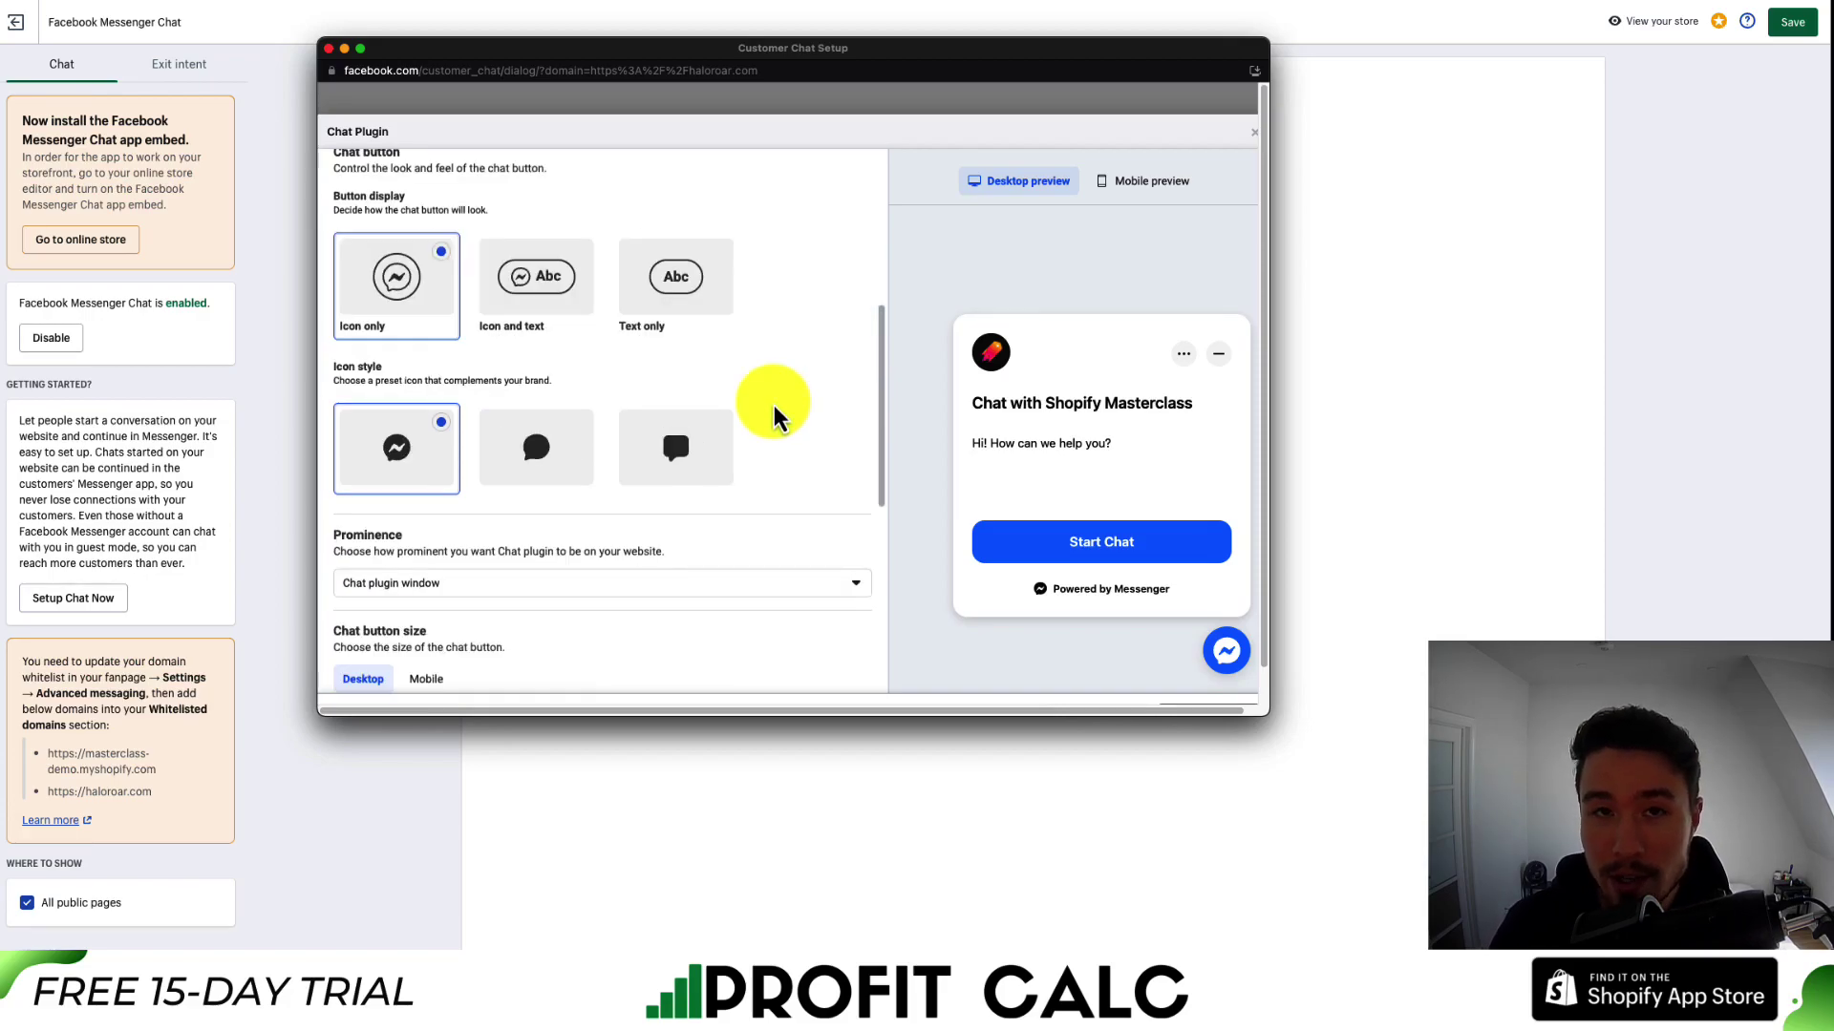
Make the chat button icon-only with the plain speech-bubble style and 'Button and greeting' prominence
click(550, 305)
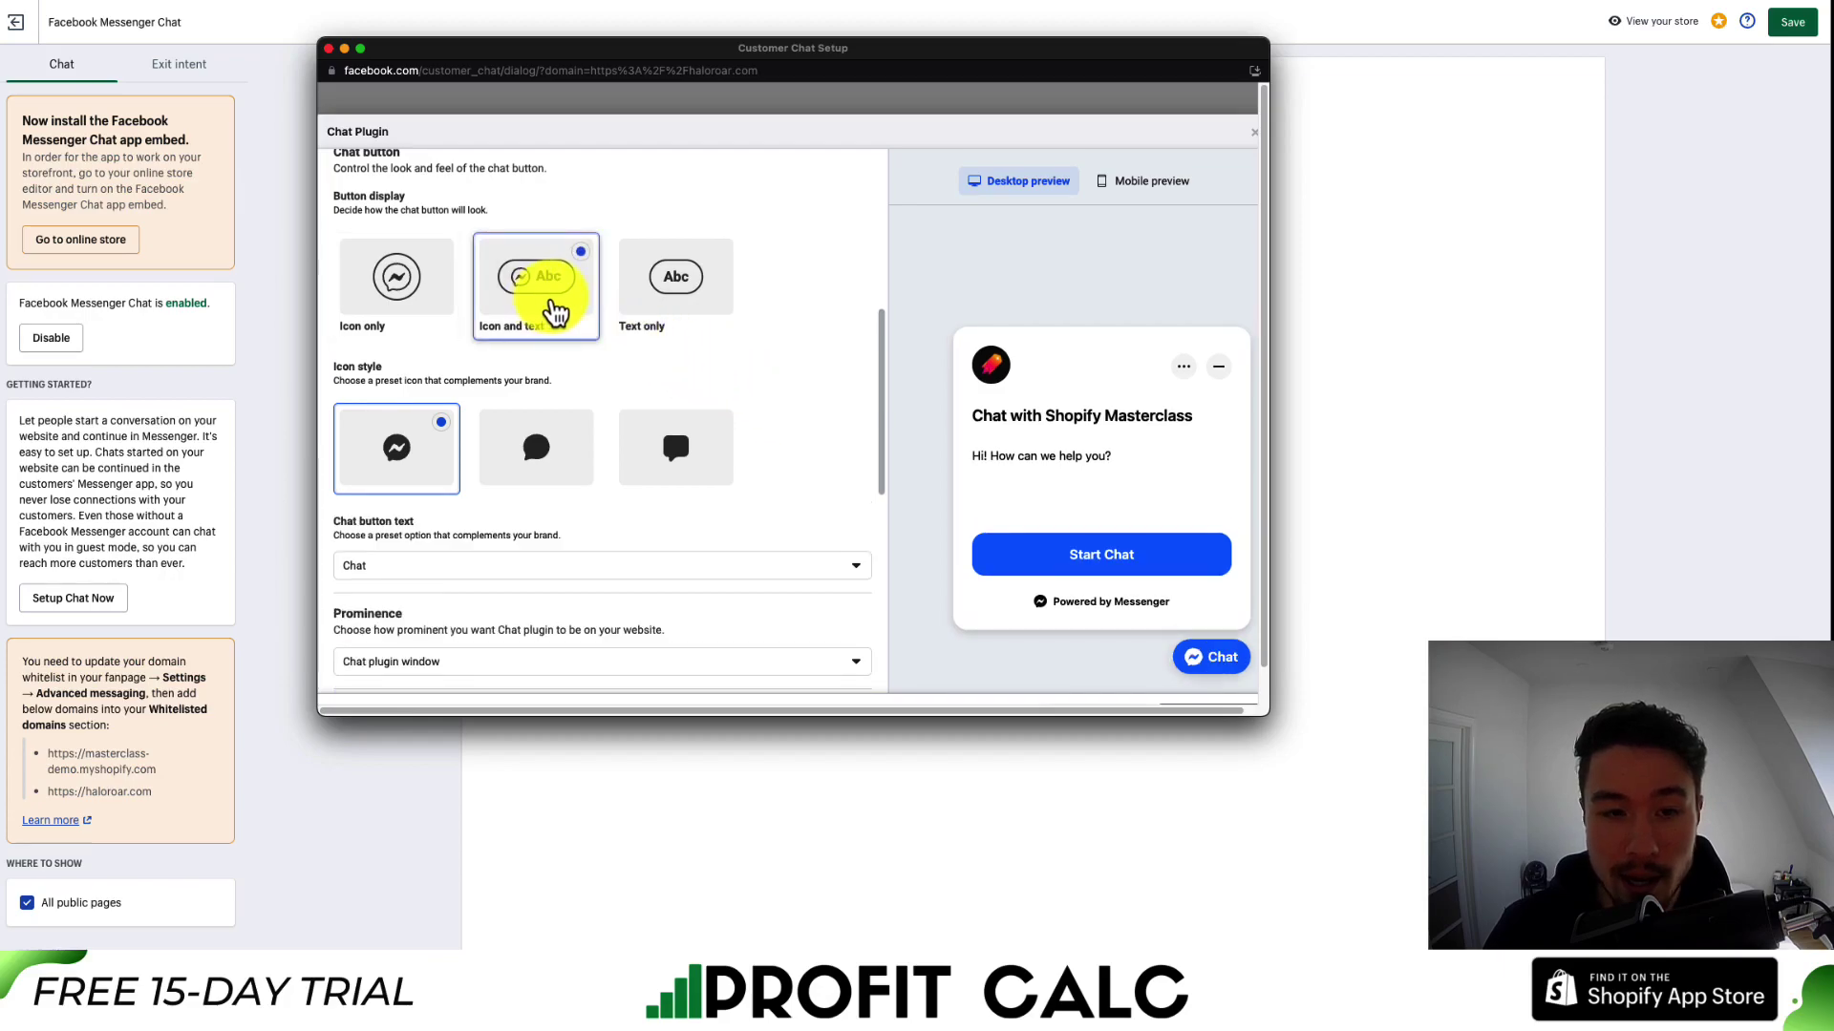
click(396, 282)
click(528, 444)
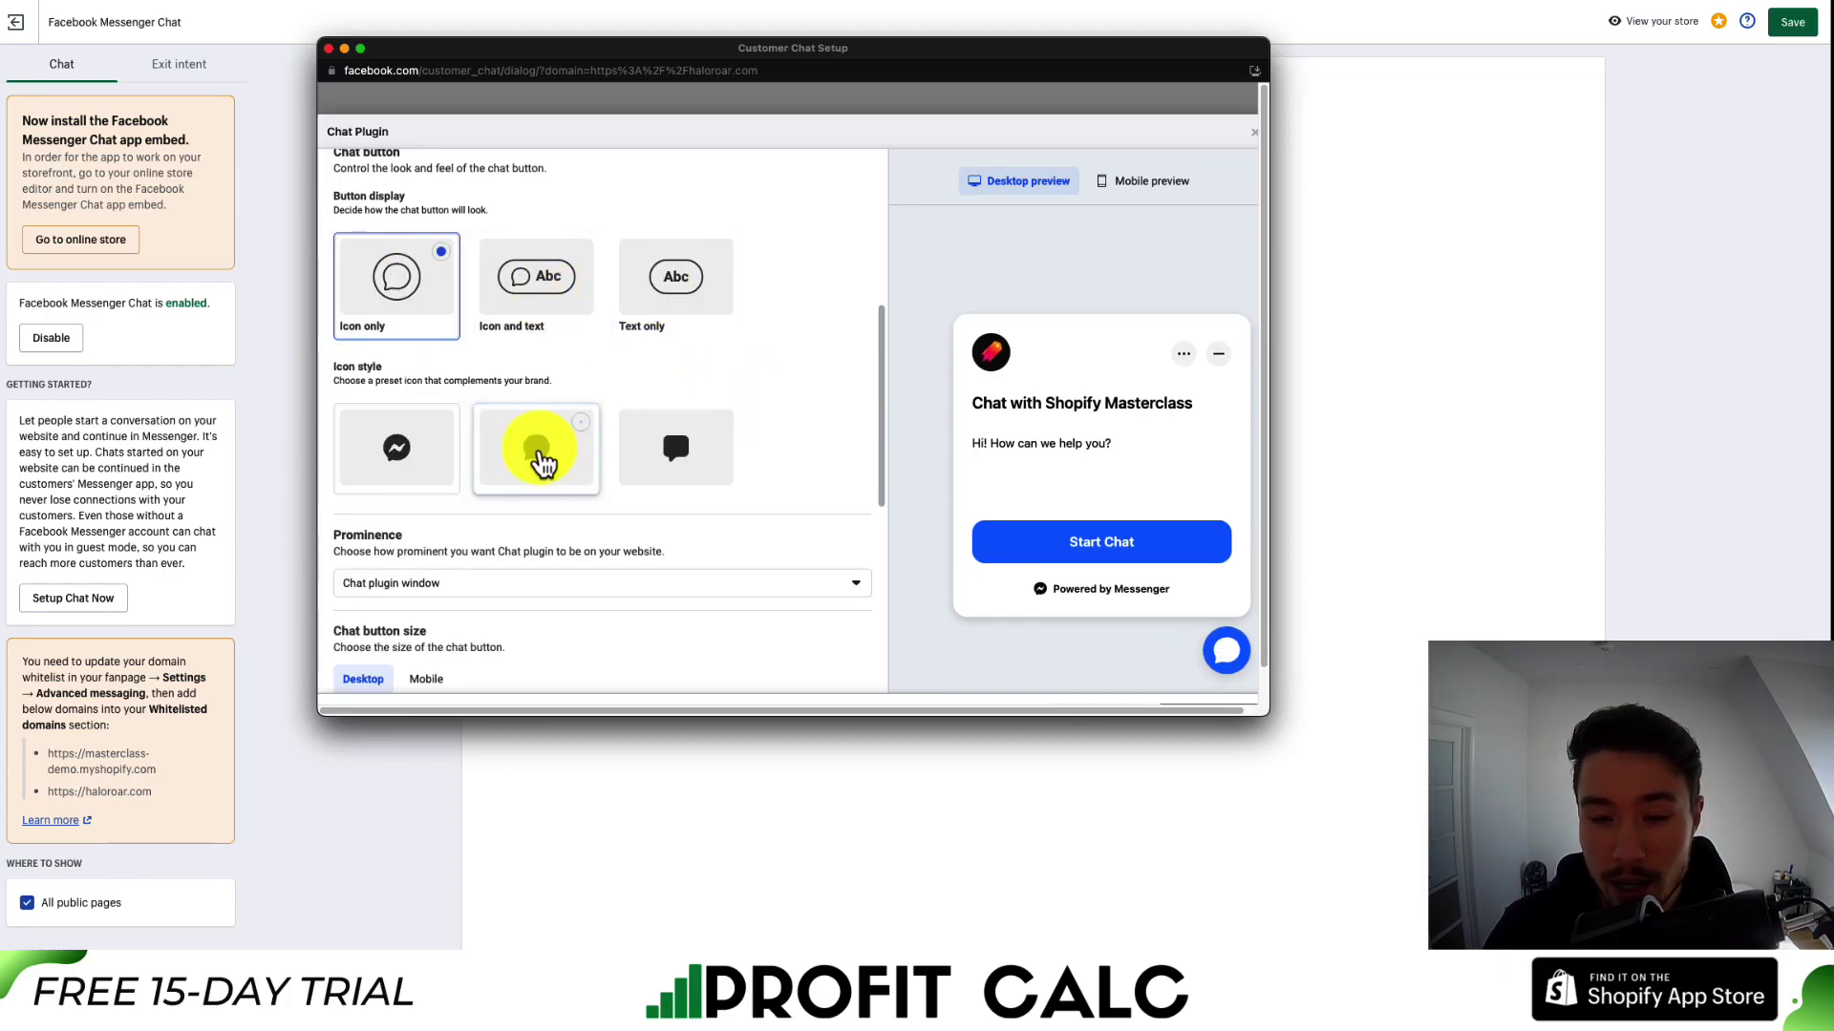
click(634, 460)
click(397, 449)
click(506, 582)
click(417, 482)
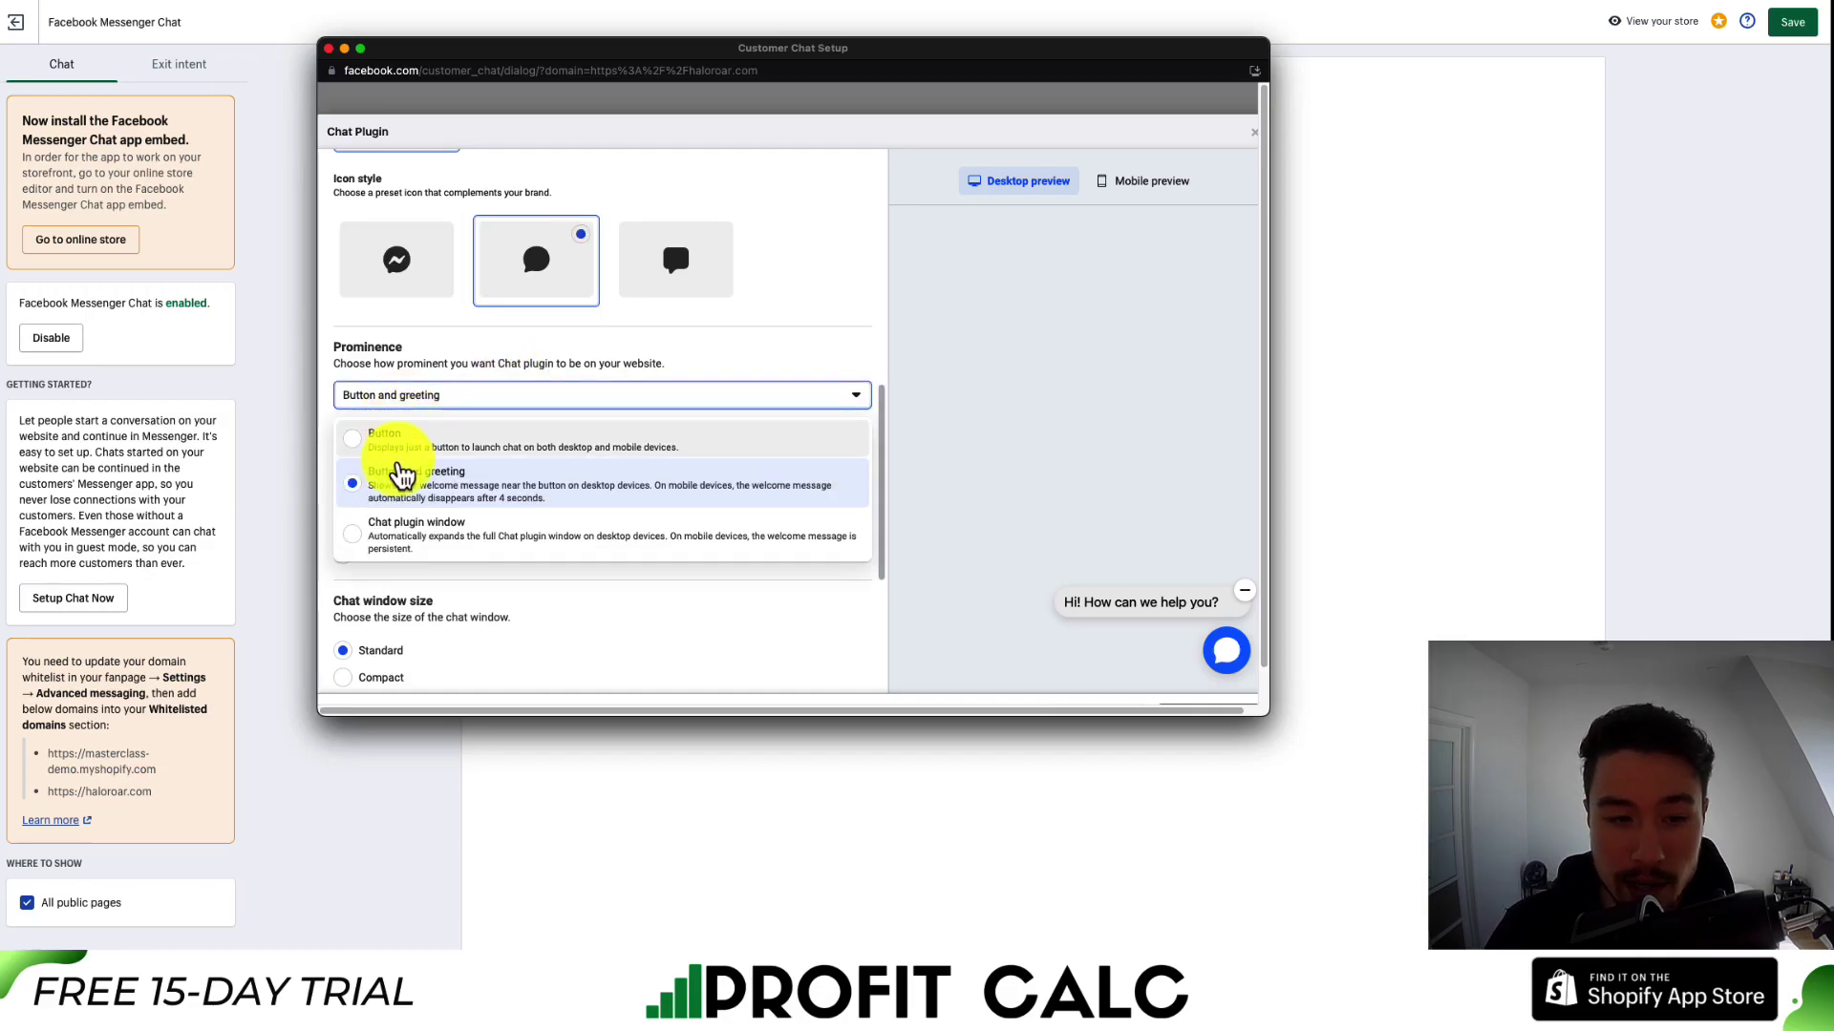
Try the prominence options, ending with only the chat button shown
click(393, 535)
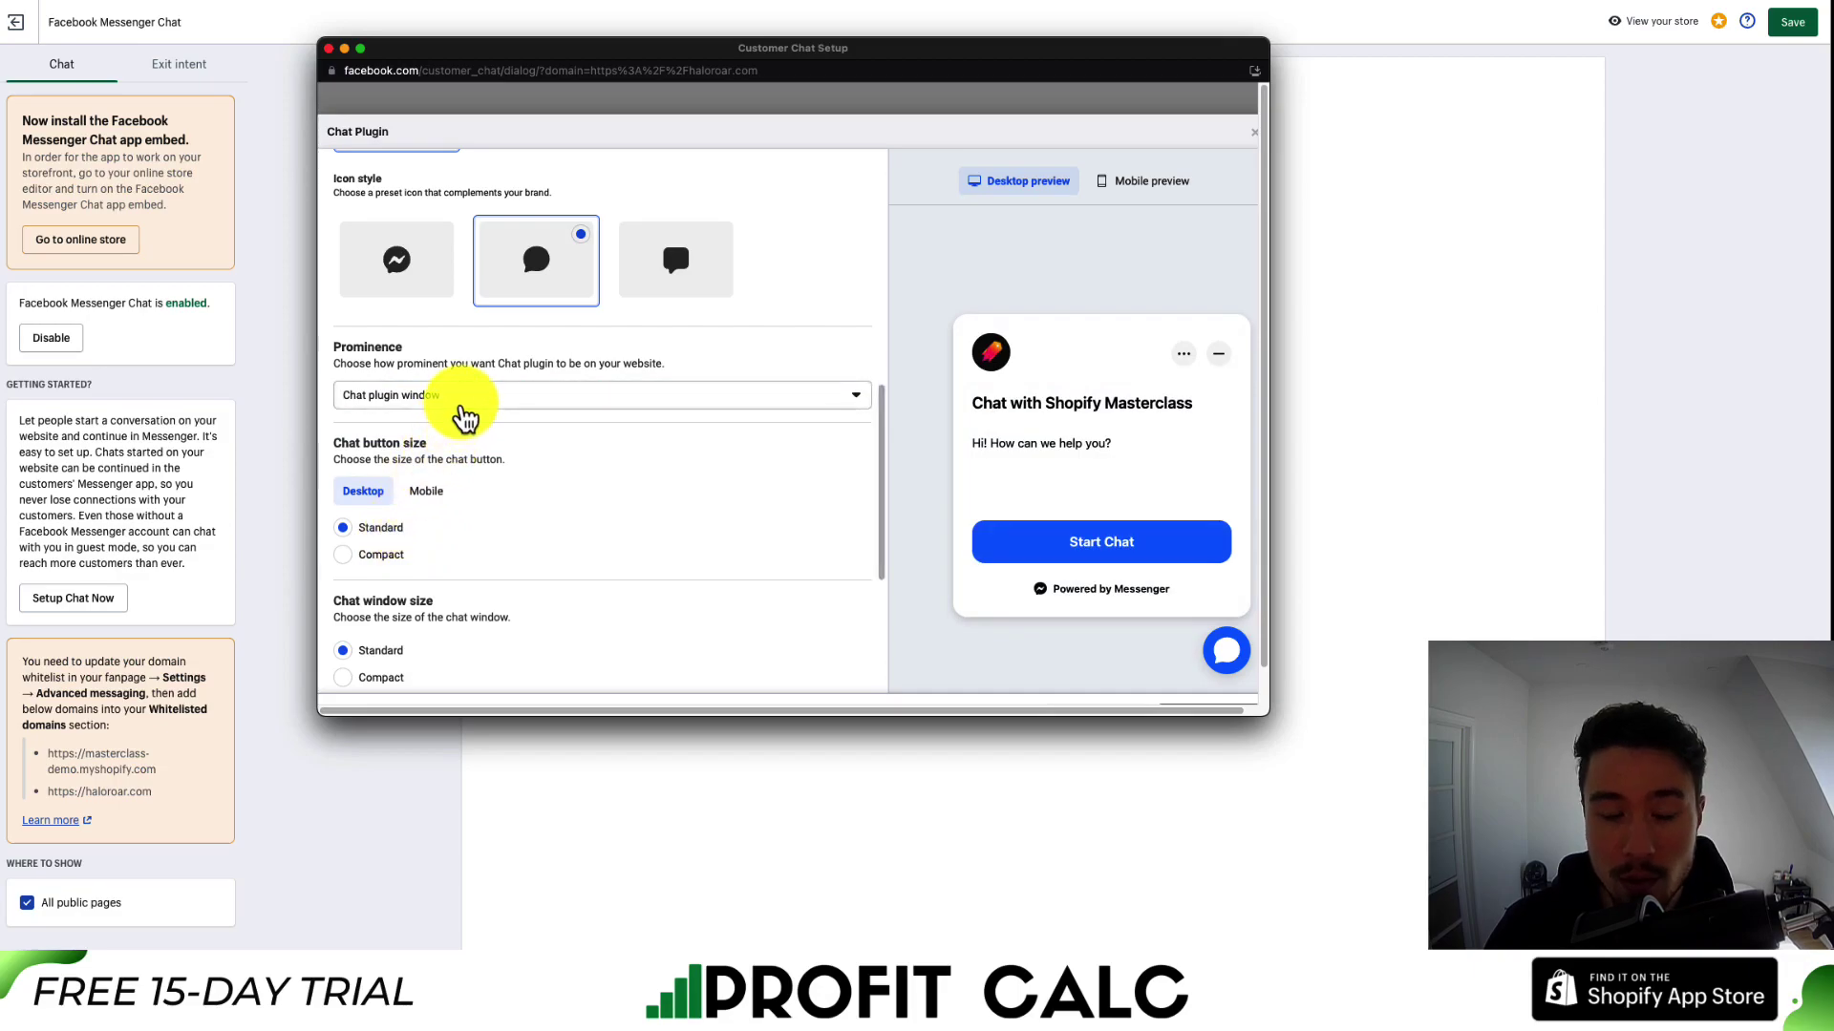
click(460, 399)
click(443, 462)
click(456, 418)
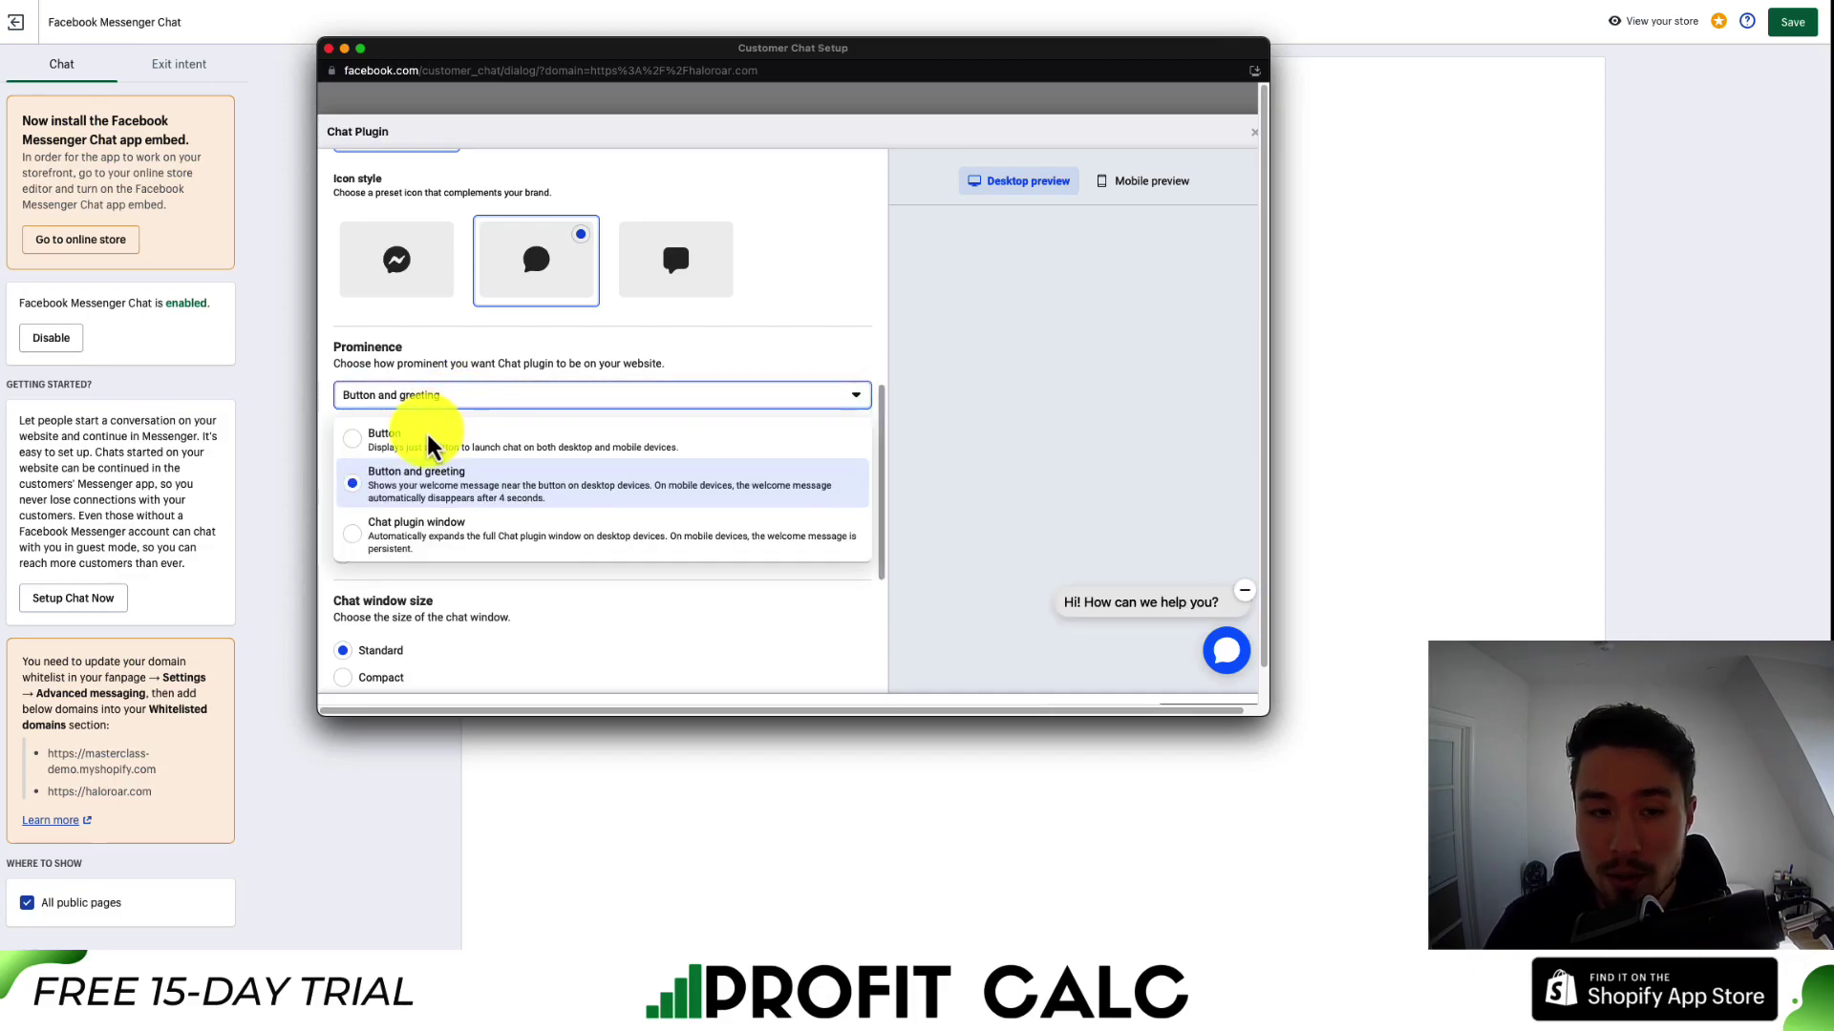
click(414, 426)
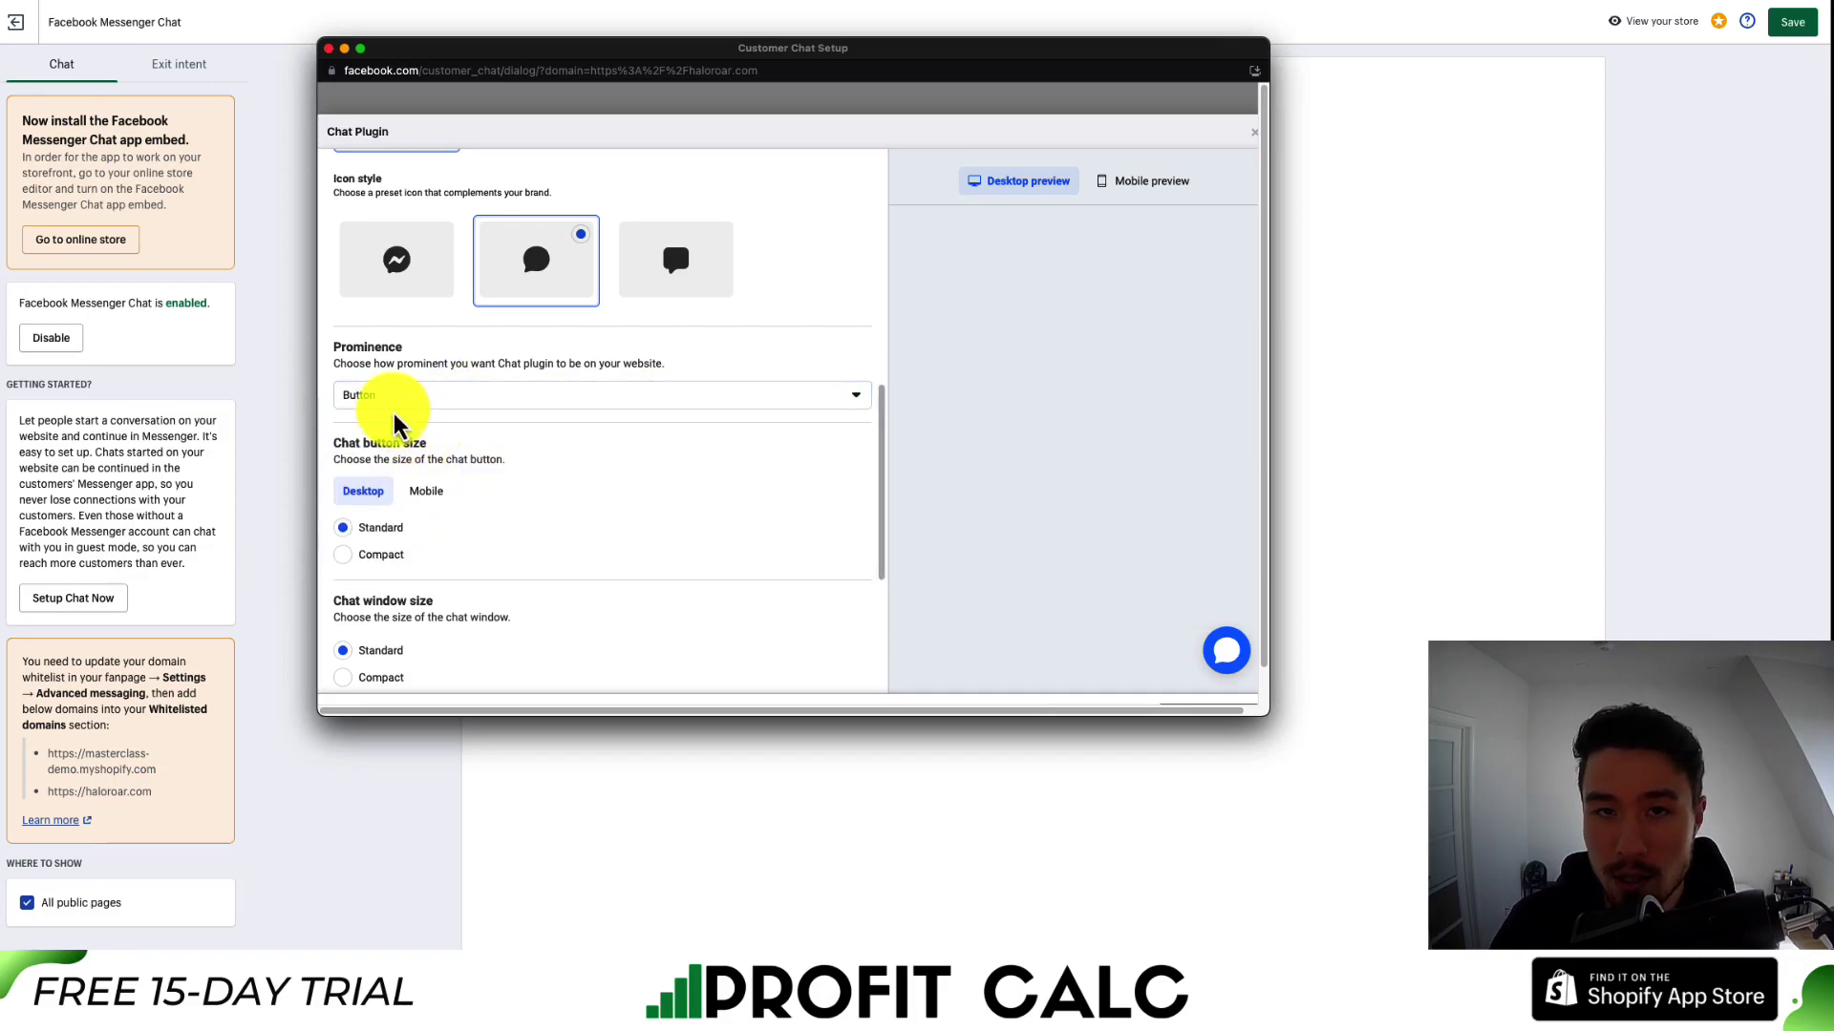
Switch the chat button alignment to Left, then back to Right, keeping 24 px bottom margins
scroll(395, 401, down, 2)
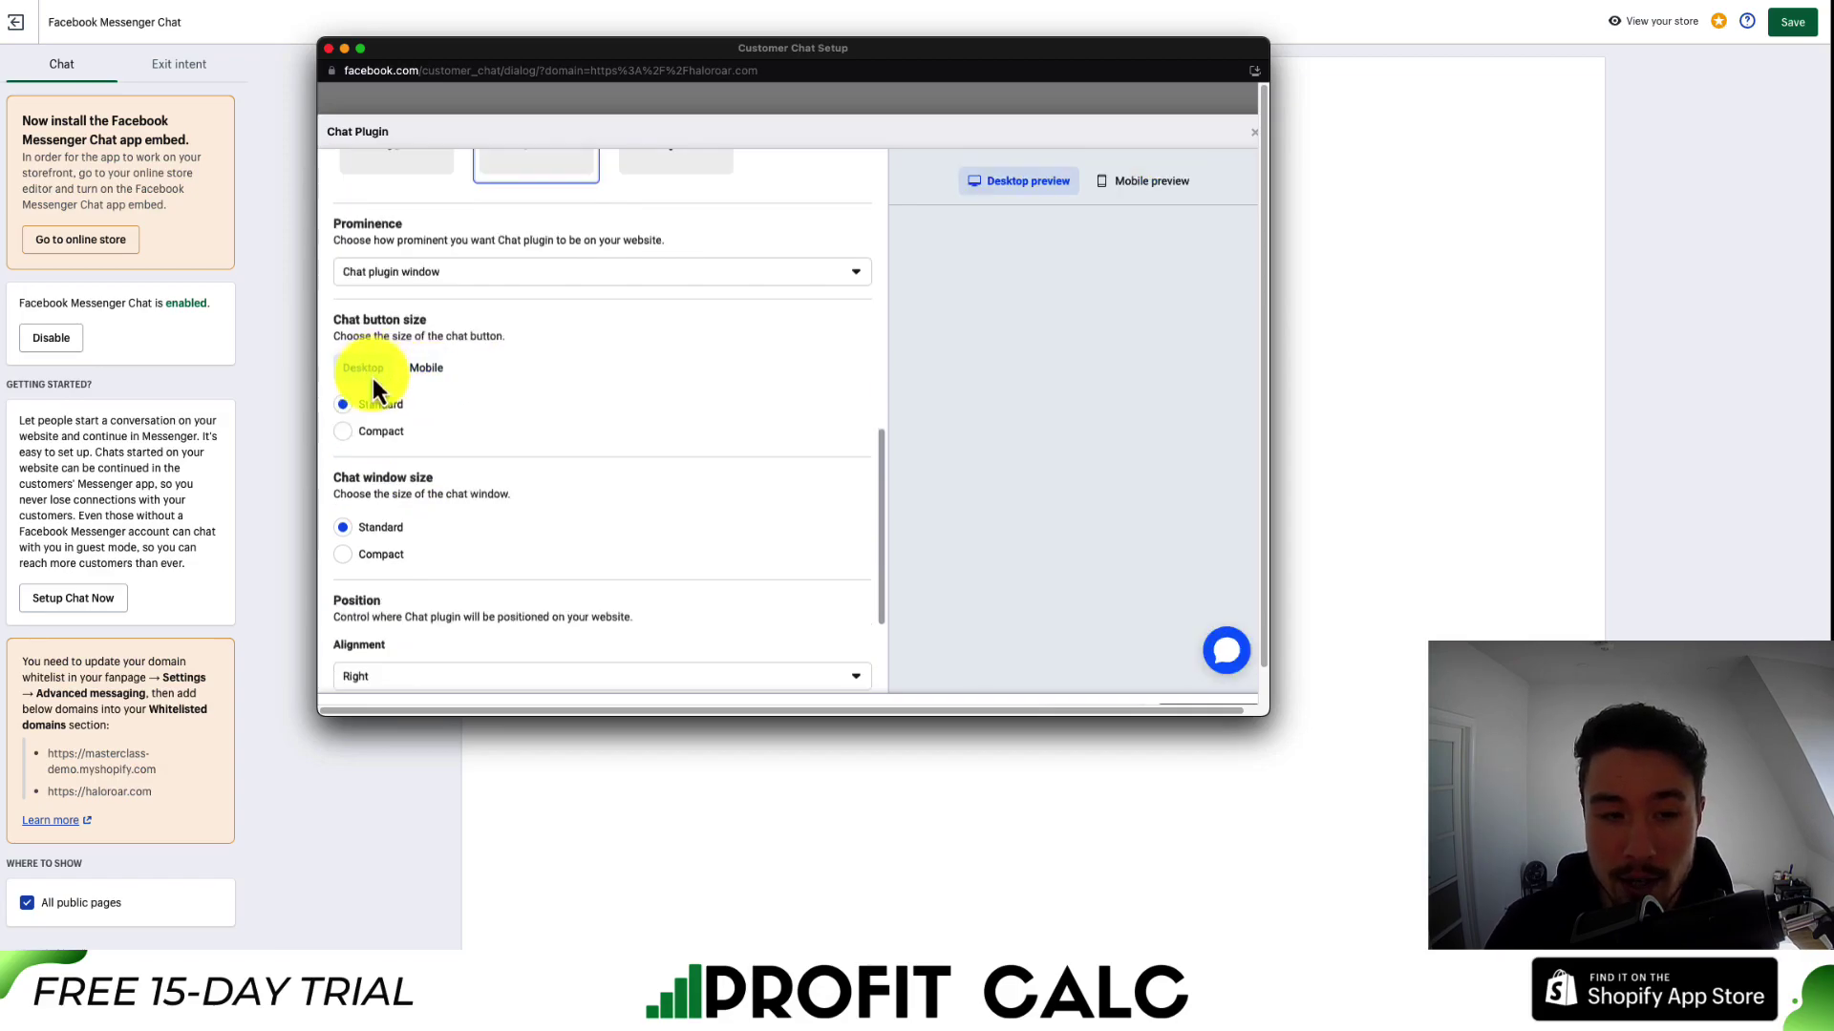
scroll(382, 402, down, 3)
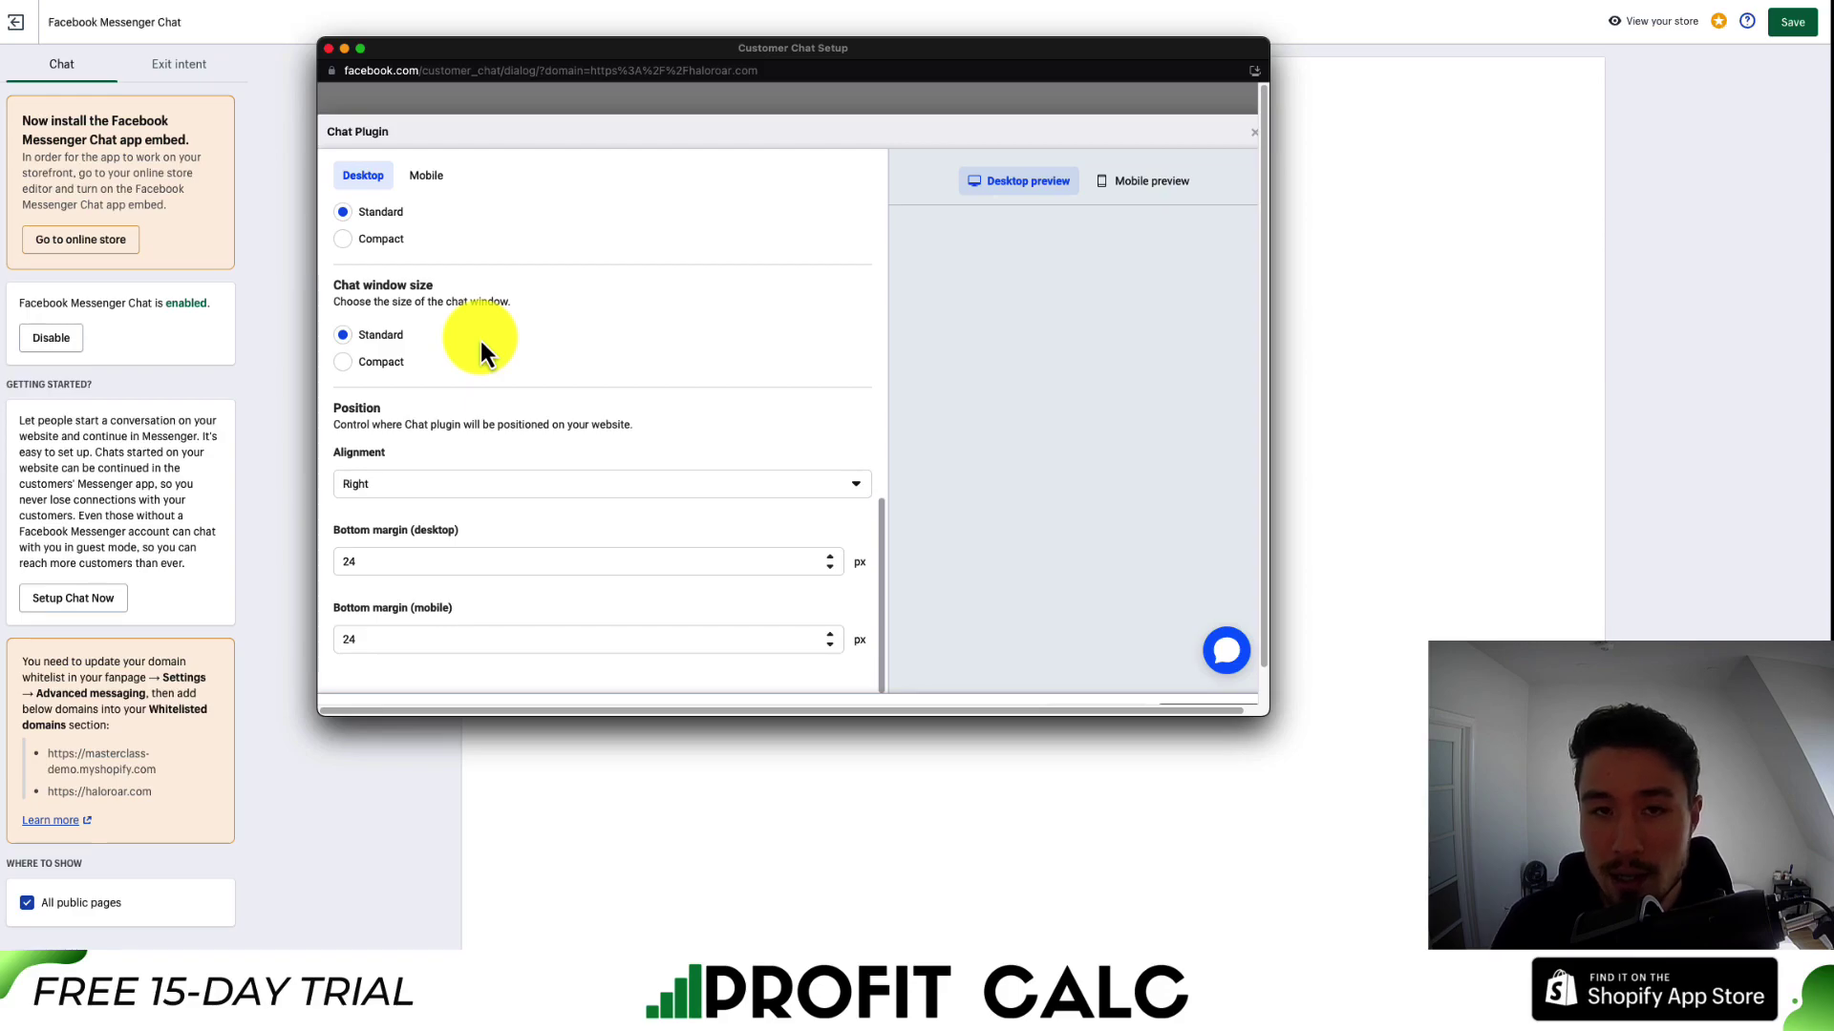
click(392, 483)
click(375, 520)
click(388, 495)
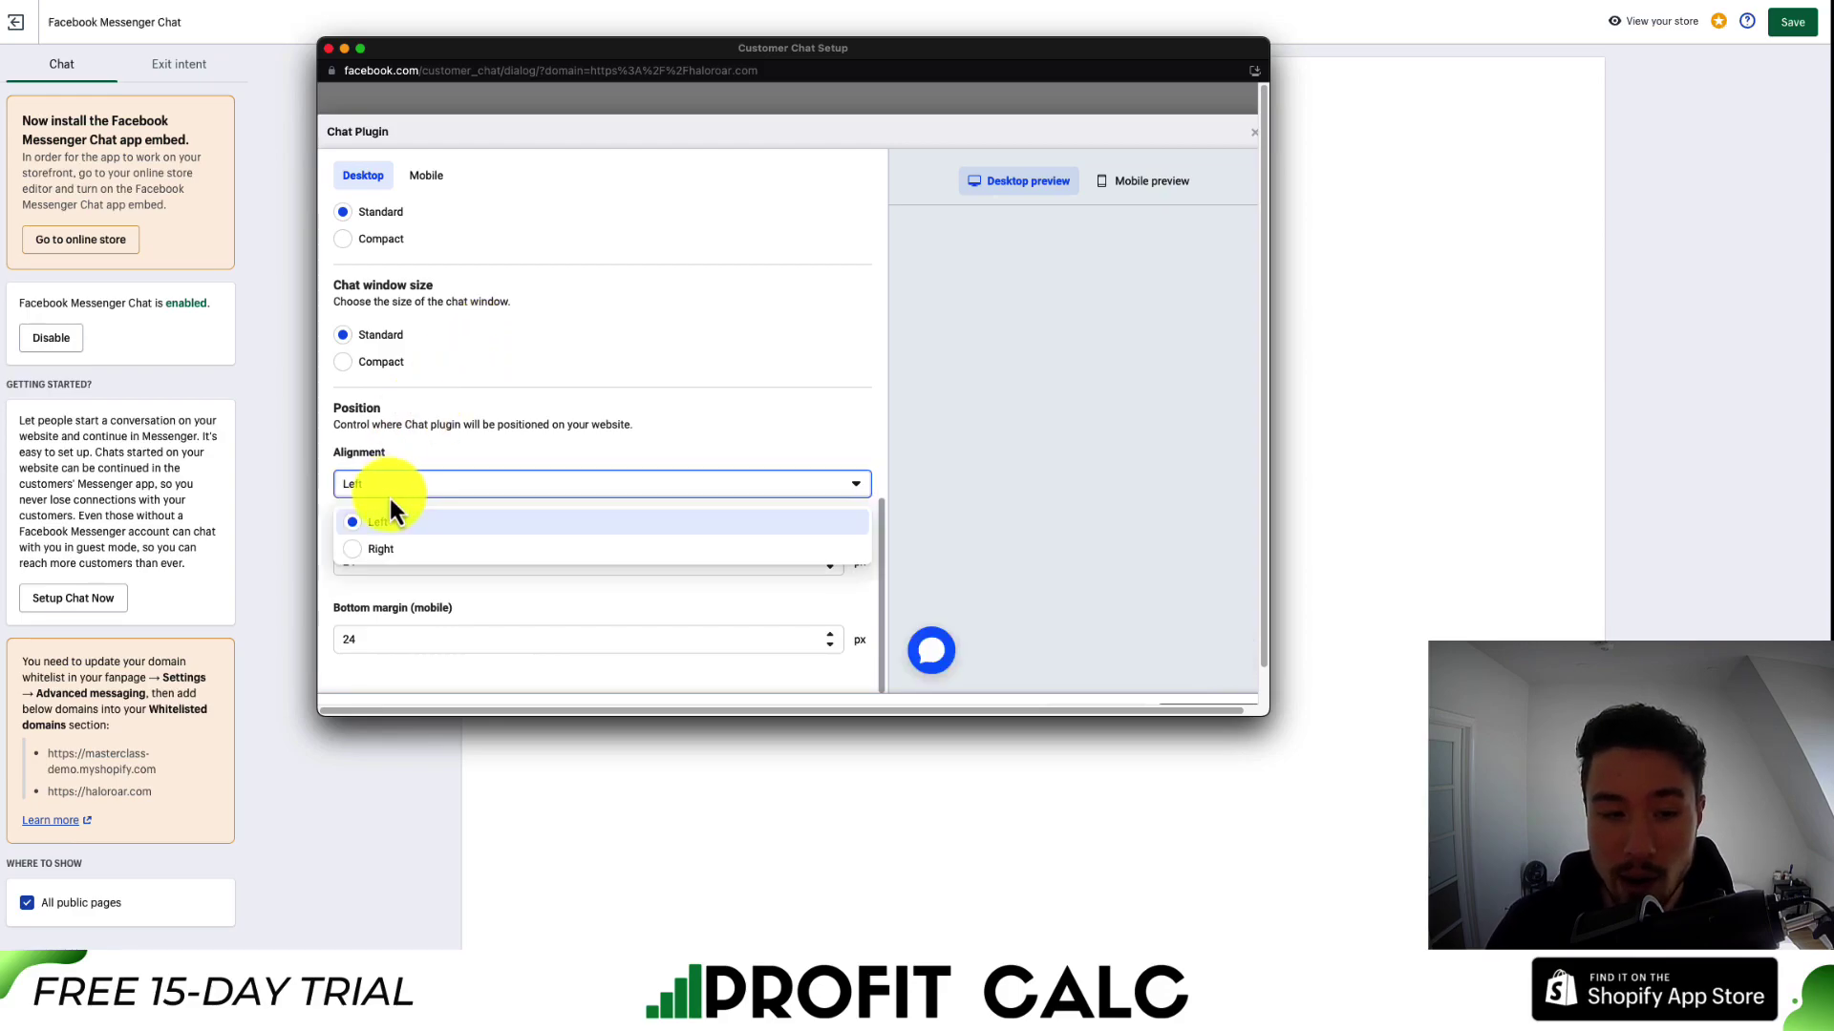
click(377, 546)
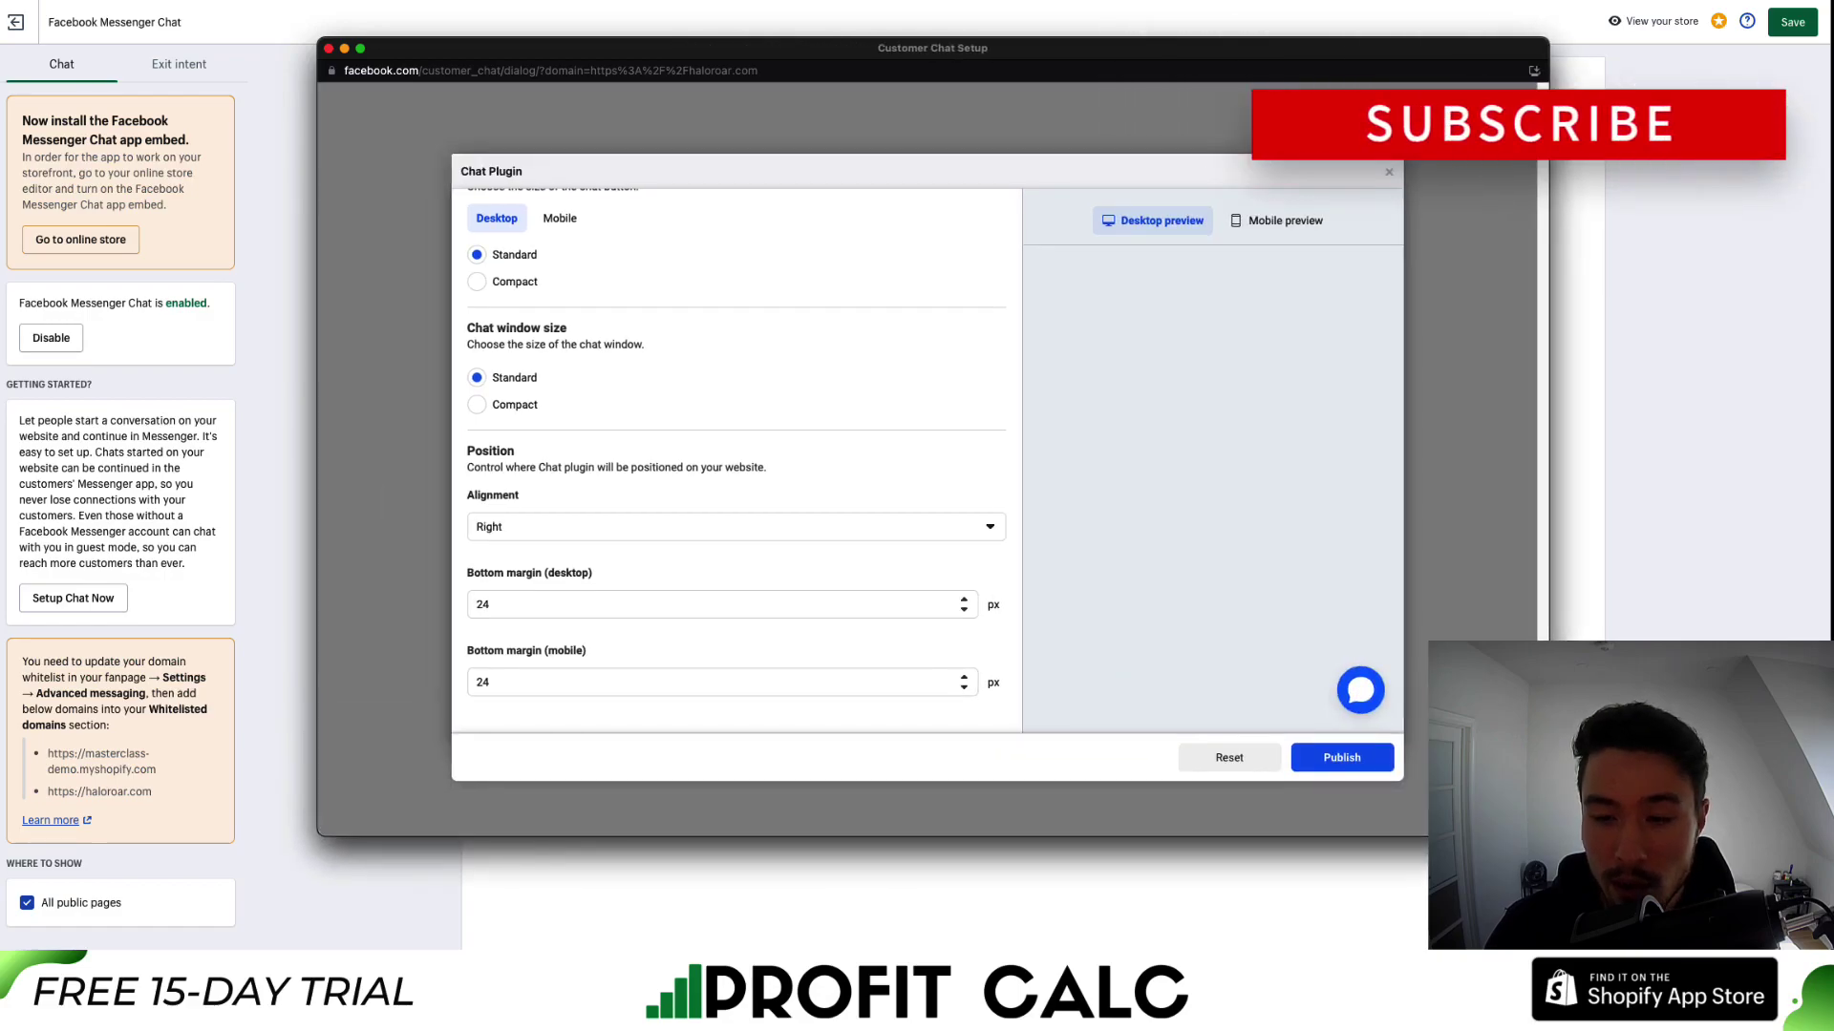
Publish the chat plugin settings and close the Customer Chat Setup window
click(1352, 753)
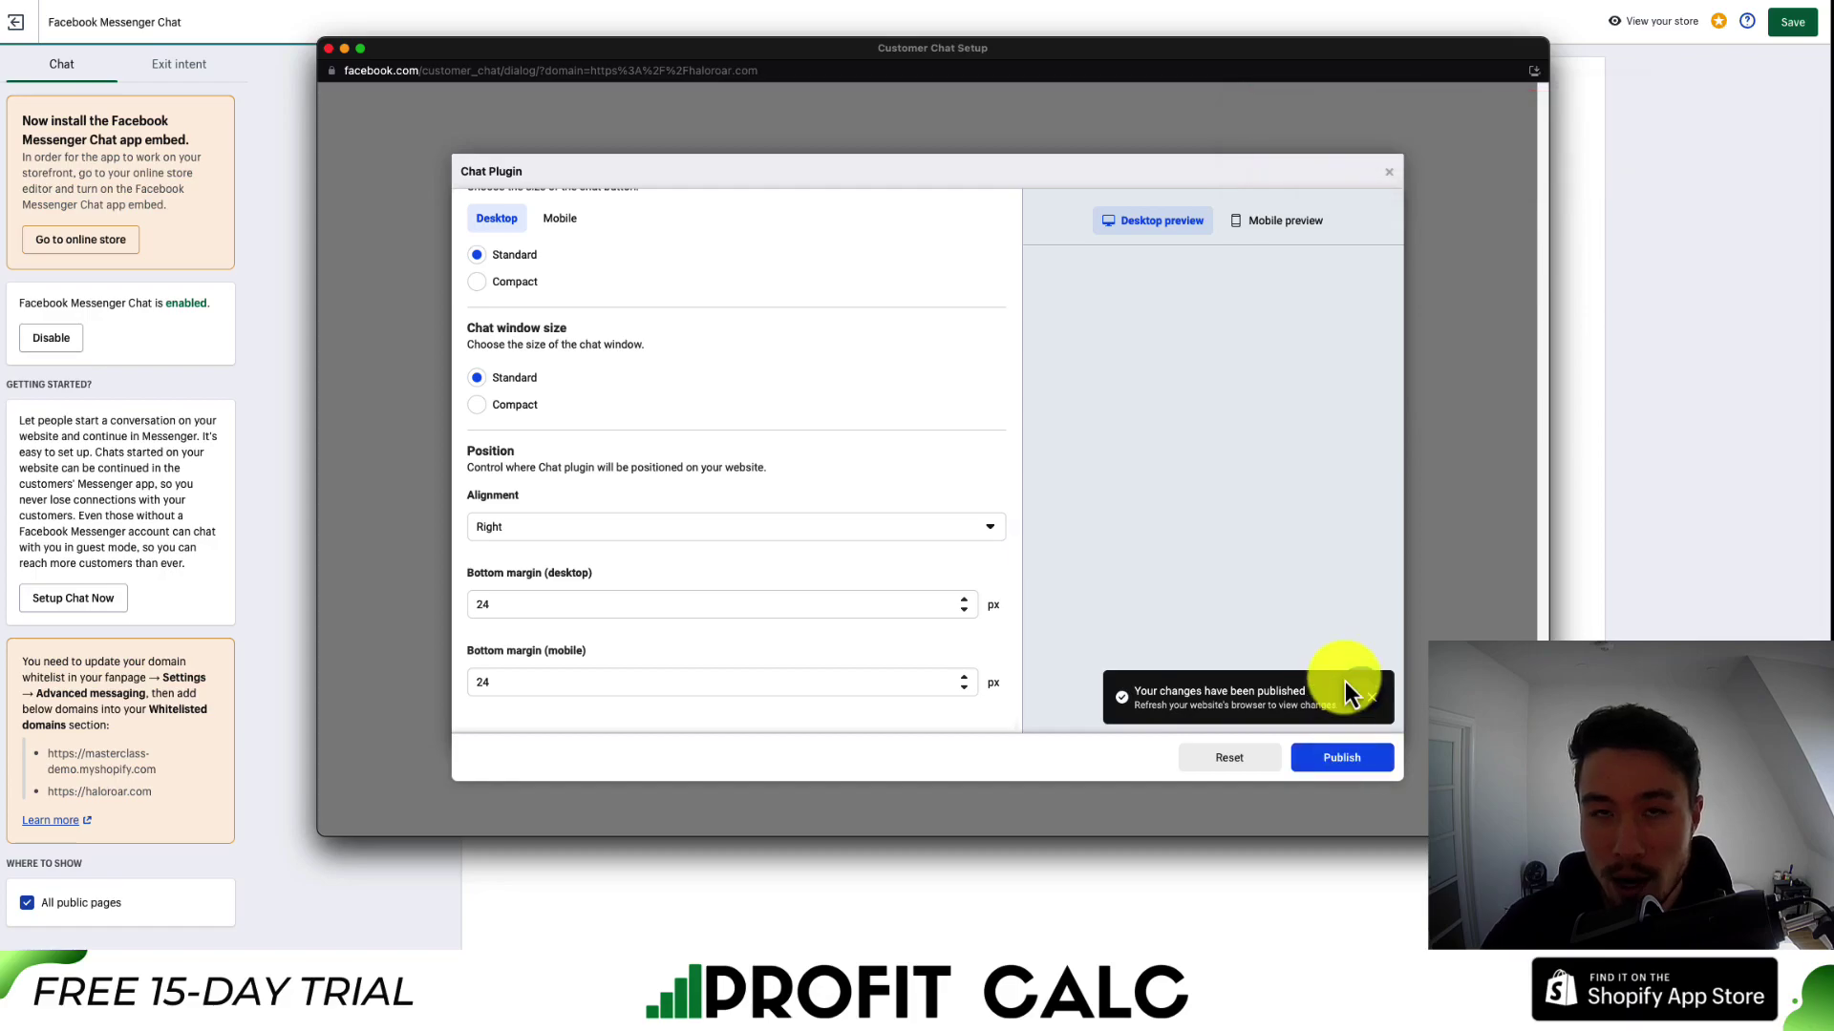
click(328, 48)
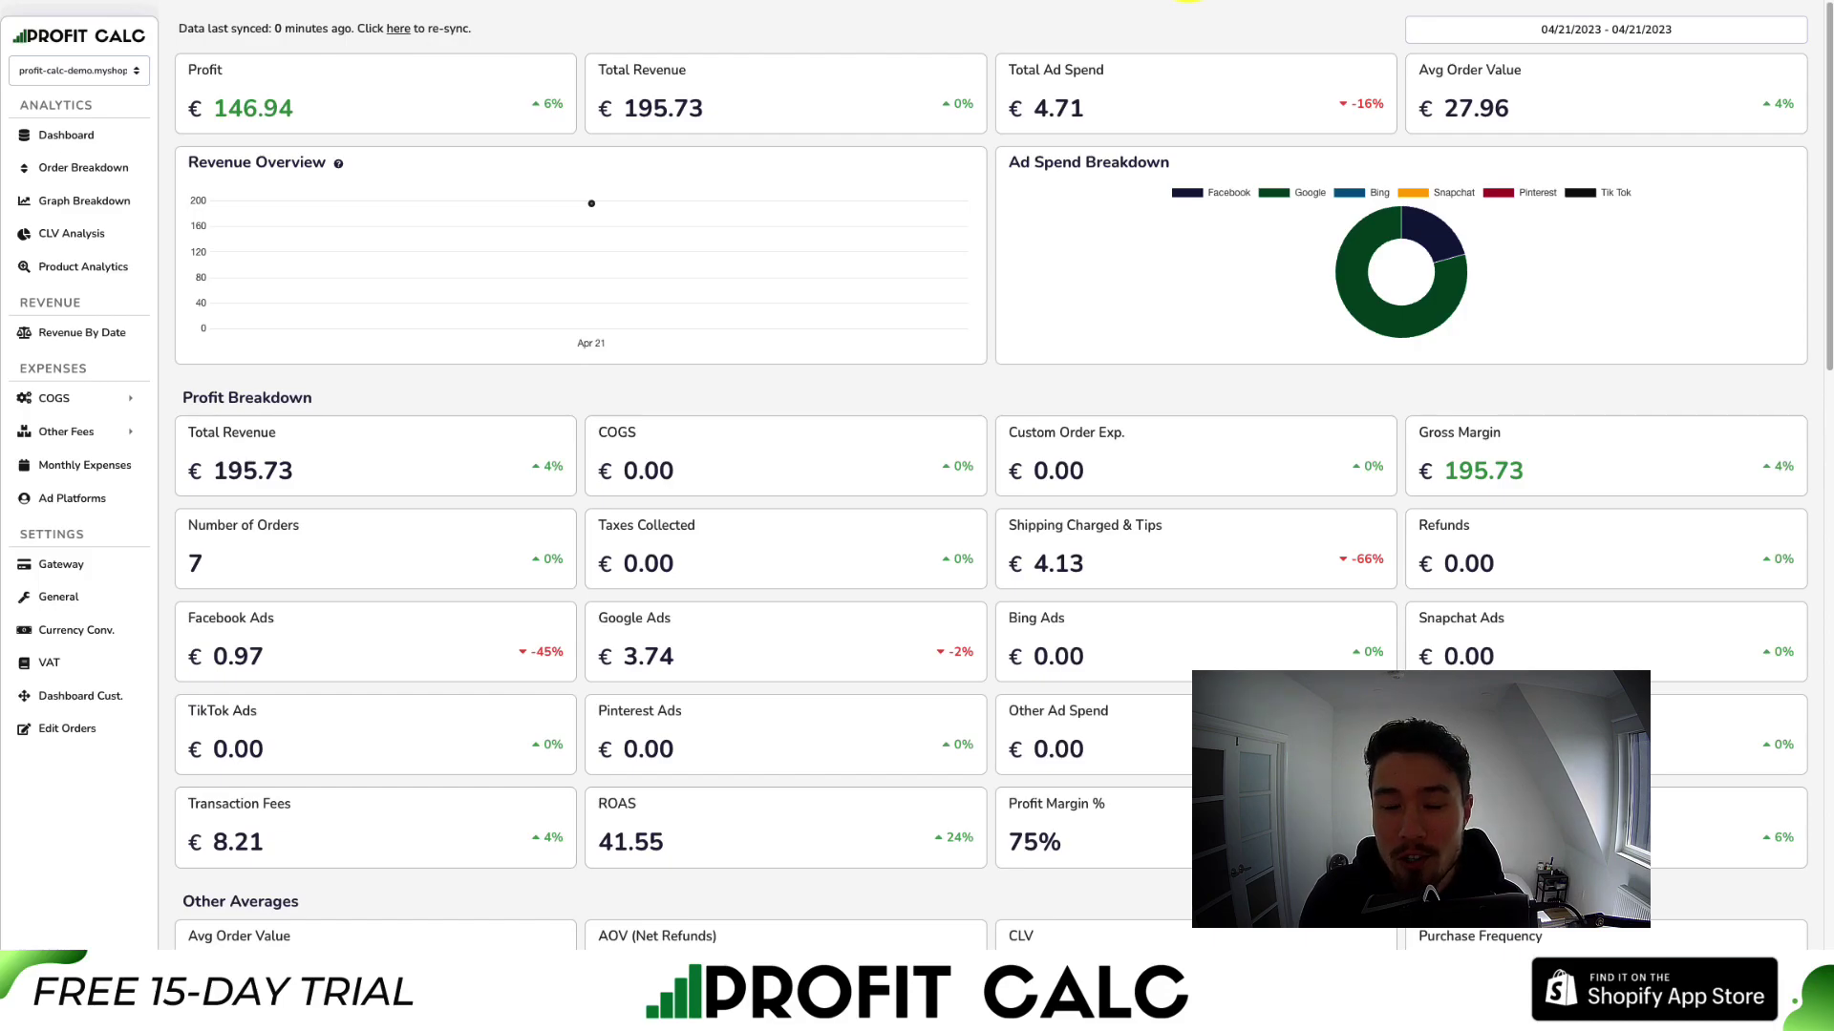
Set the Profit Calc date range to Last 7 Days, 04/15/2023–04/21/2023
click(1669, 29)
click(1719, 114)
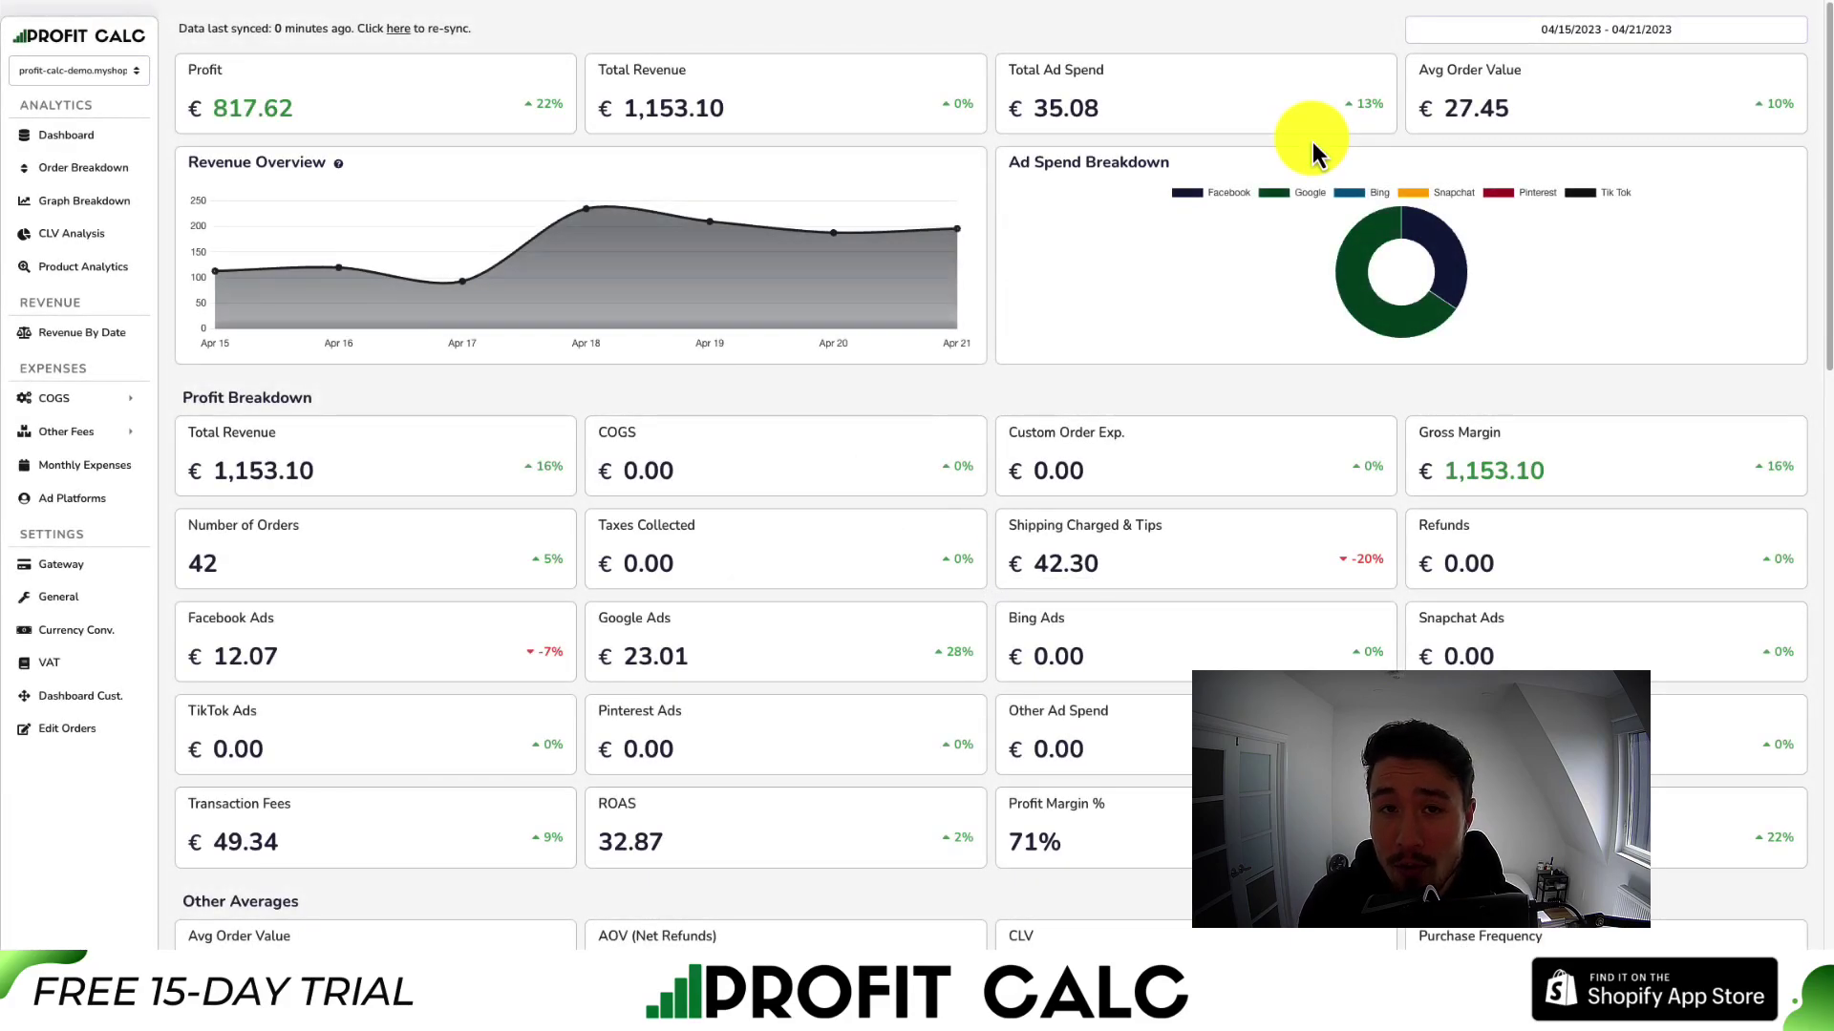
drag(1819, 122, 1748, 98)
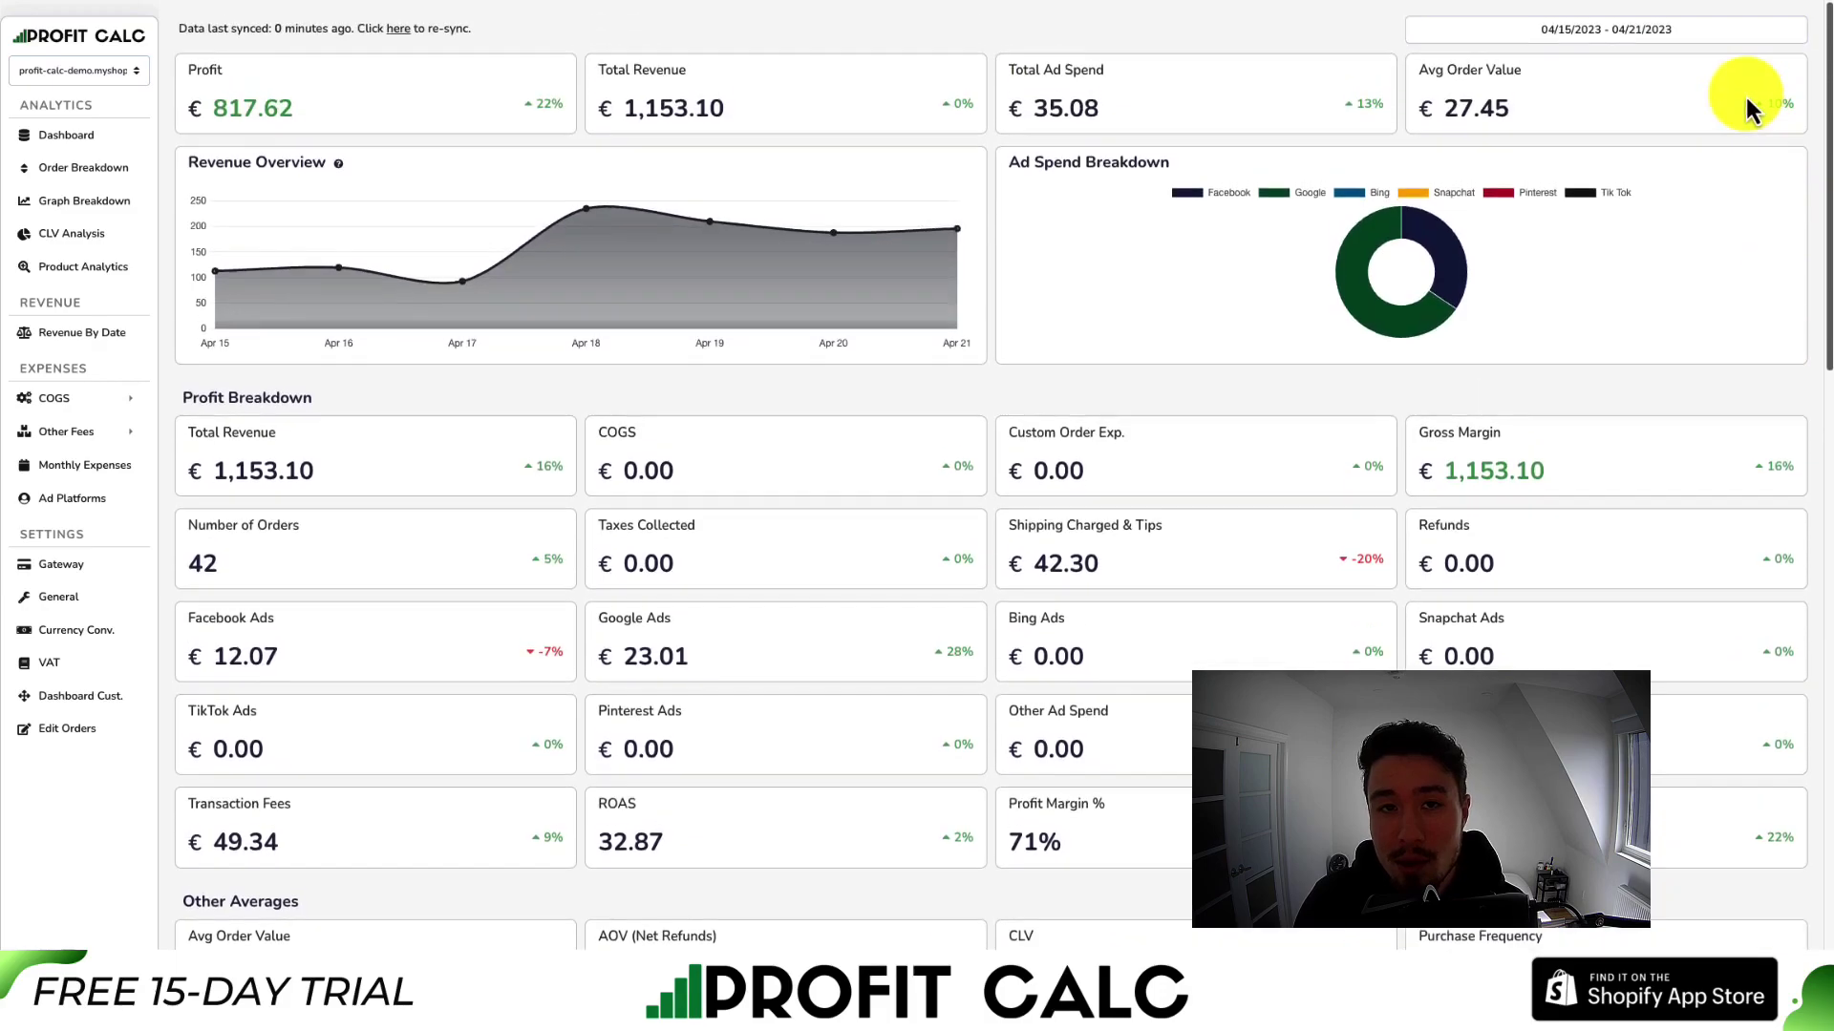